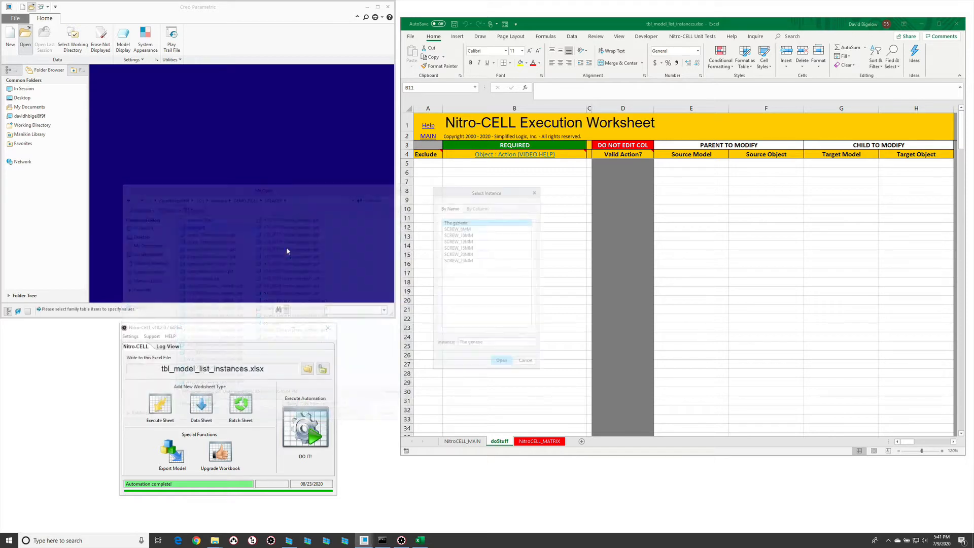
Step: Open the generic instance of the screw part in Creo
key(Return)
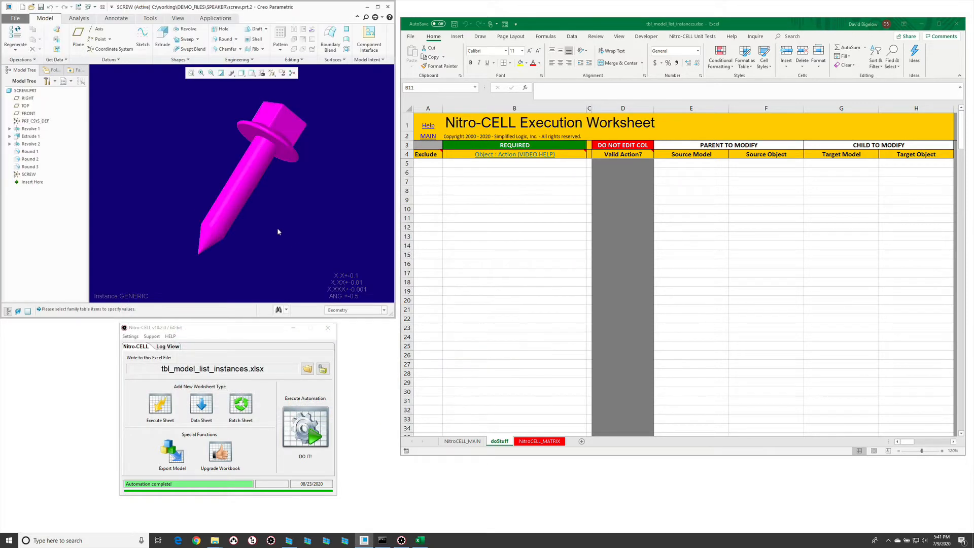
middle_drag(277, 227, 255, 223)
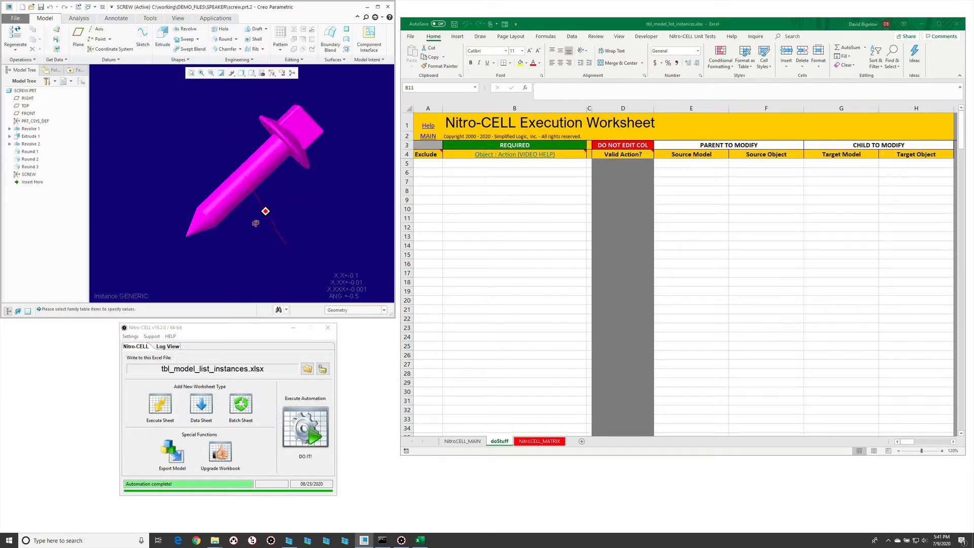
Step: Enter the tbl_model : LIST_INSTANCES action in cell B11 of the doStuff worksheet using an nc_command reference
click(507, 219)
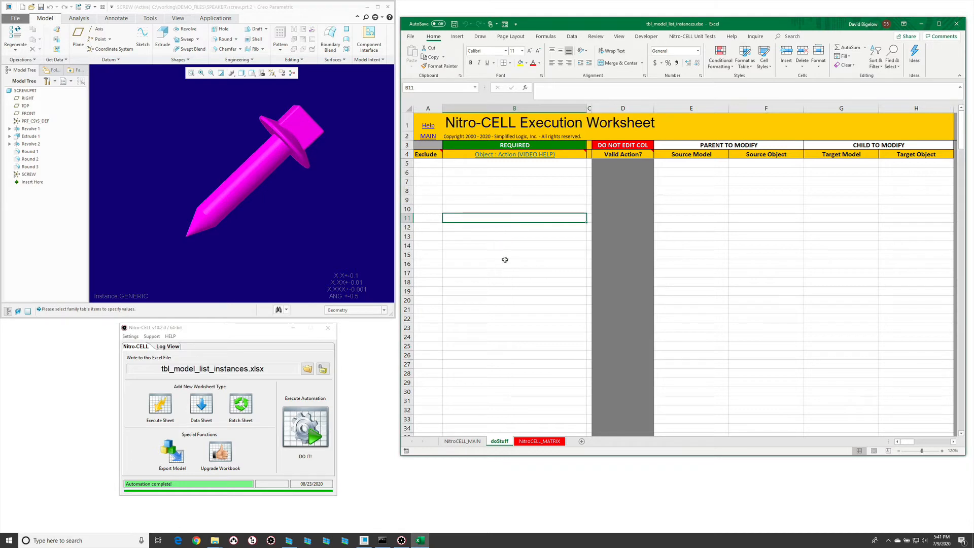
text(=nc_command)
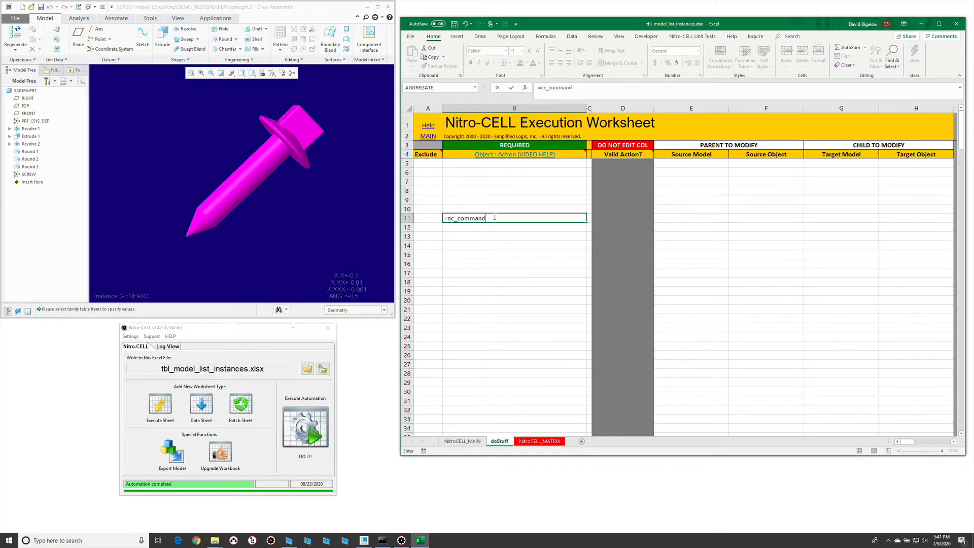
text([list)
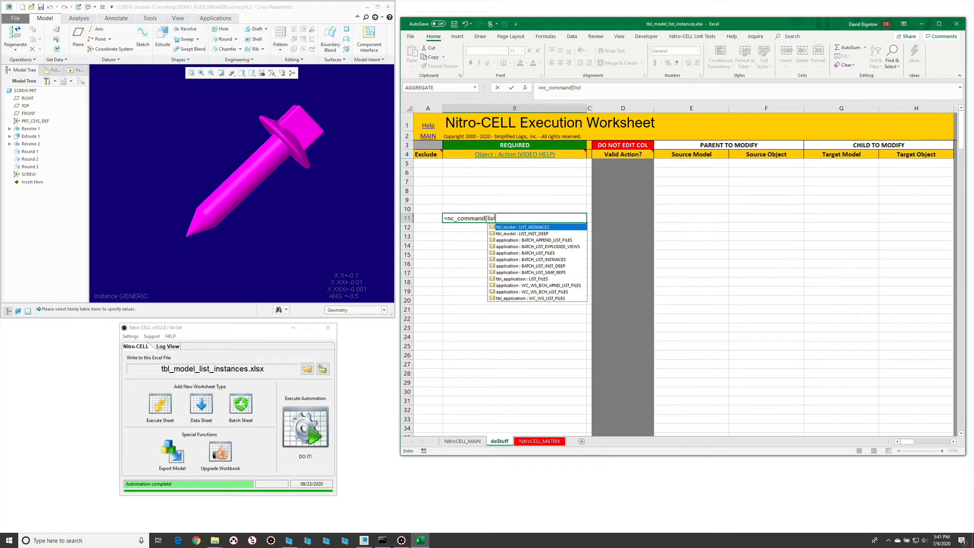
key(Tab)
key(Return)
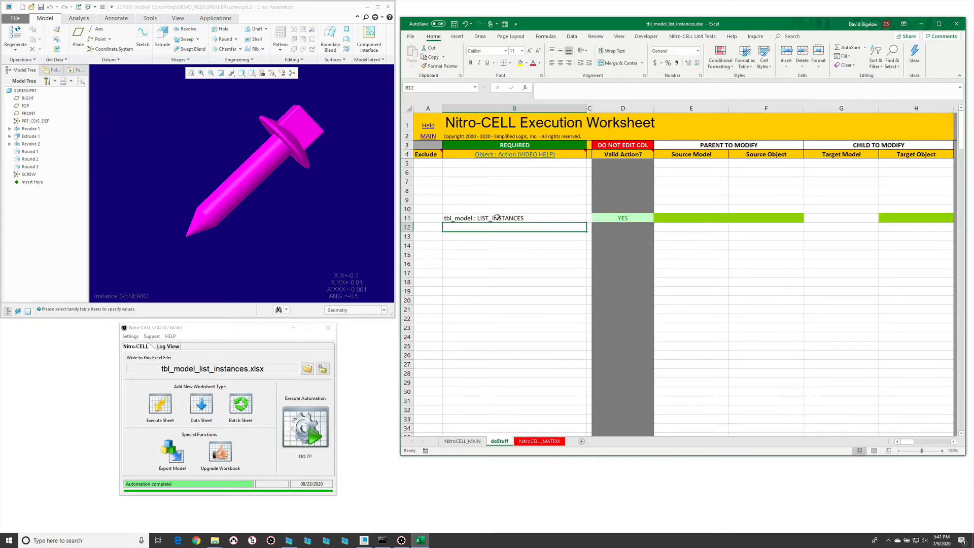
Step: Review the argument hints for the source model, source object and target object of the LIST_INSTANCES action
click(700, 216)
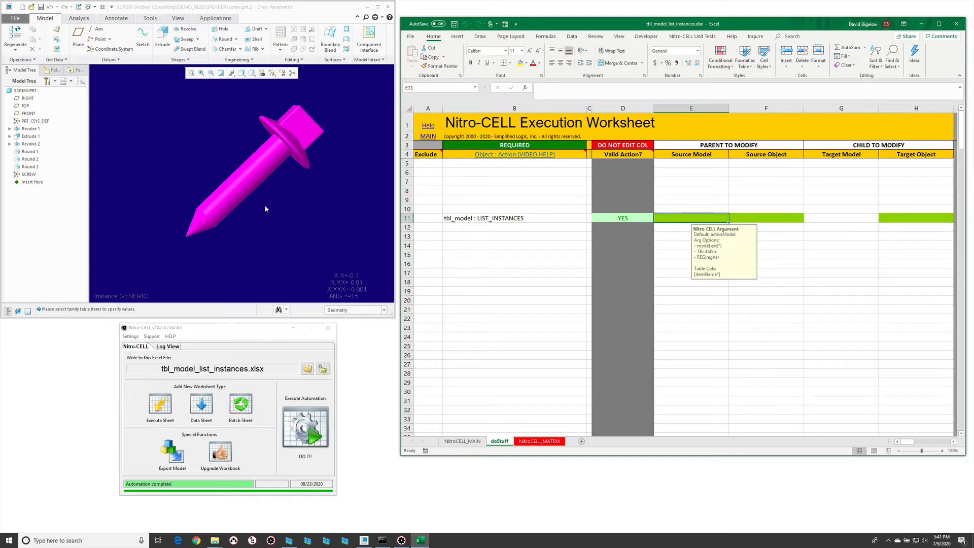
click(760, 217)
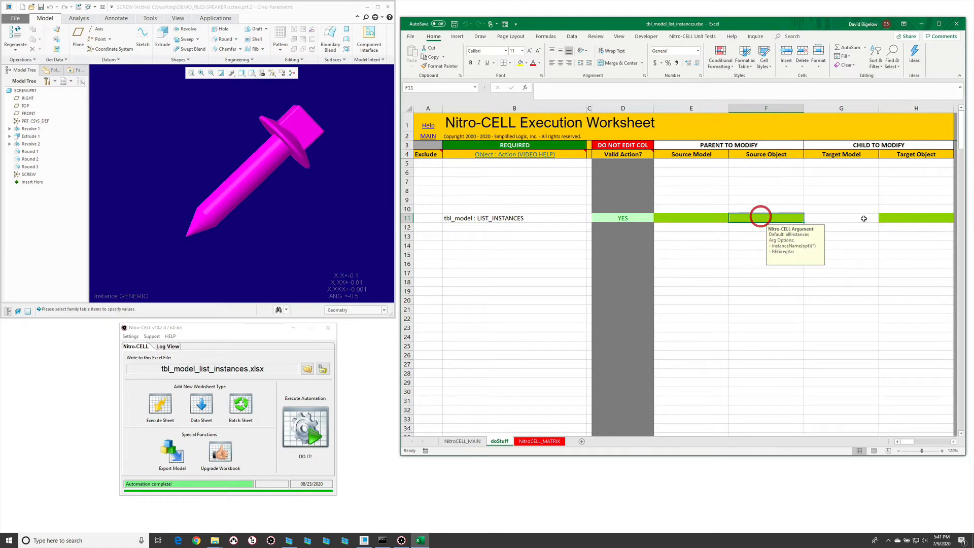
click(905, 217)
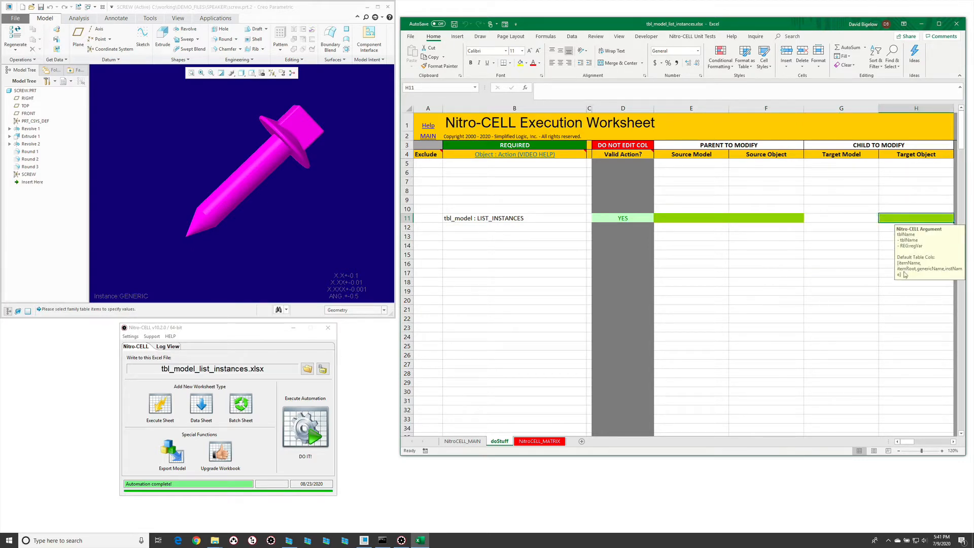
click(755, 216)
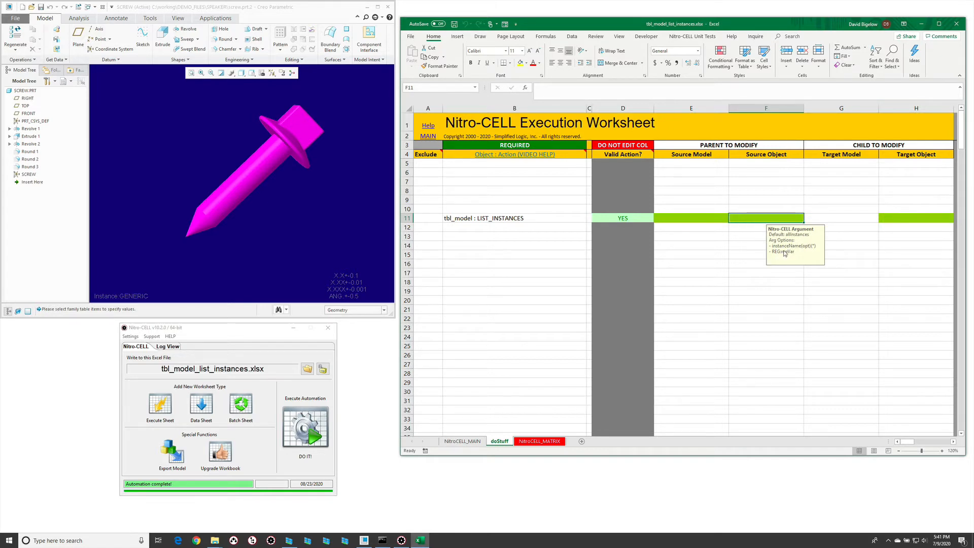
Step: Enter the worksheet : TABLE_CREATE action in cell B7 using an nc_command reference
click(503, 181)
text(=)
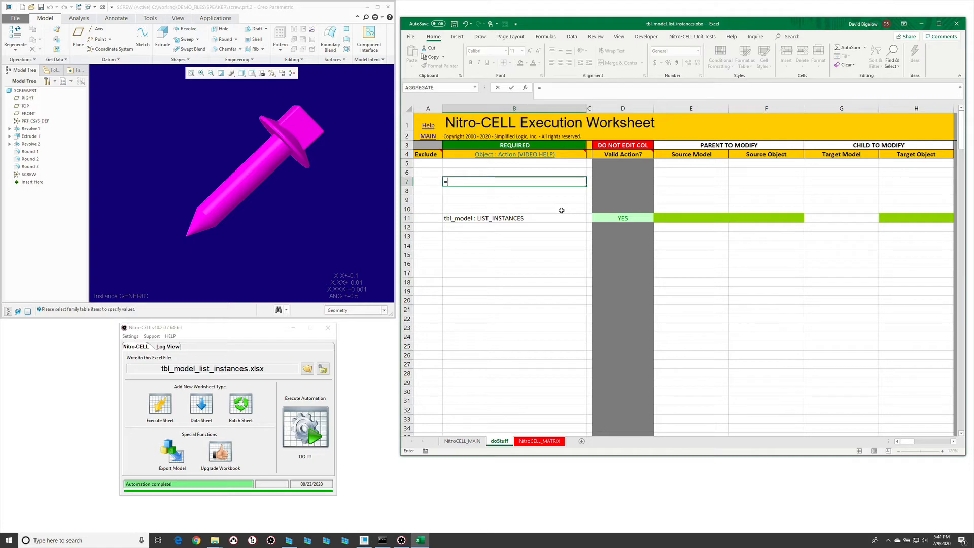
text(nc_command[)
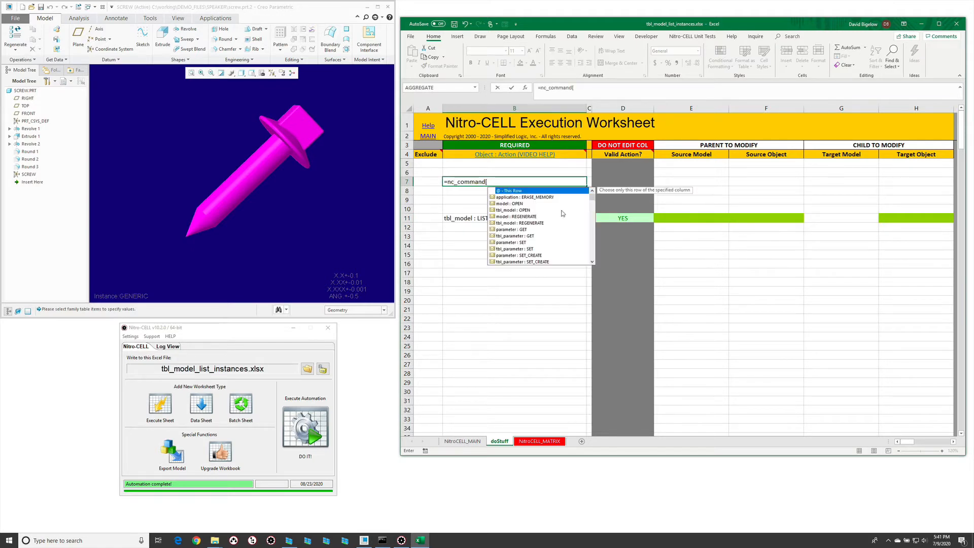
text(worksheet : TABLE_CREATE)
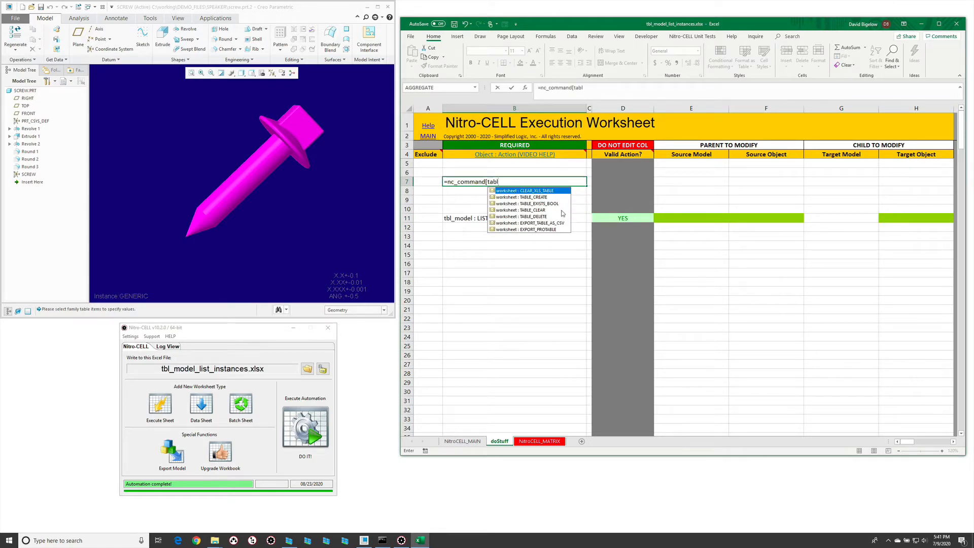
key(Tab)
key(Return)
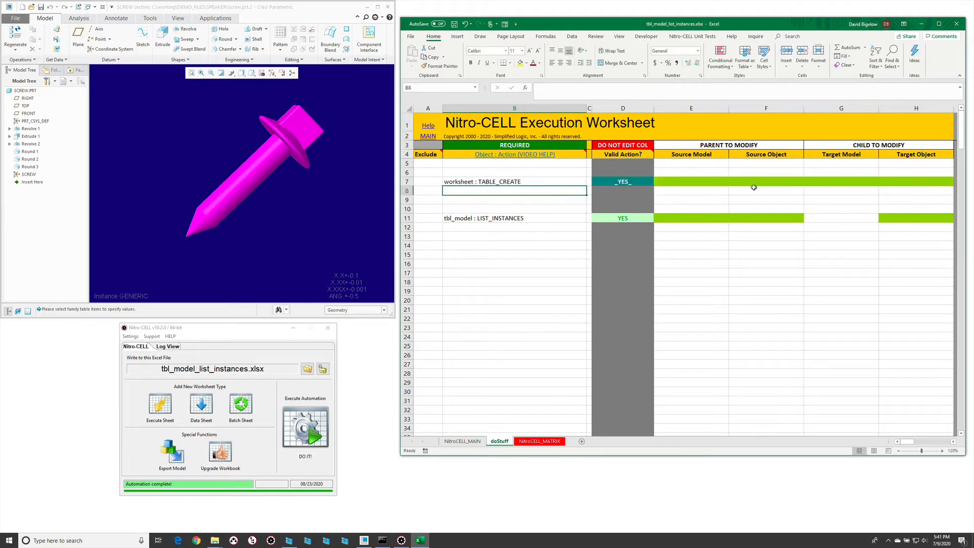
Step: Set the TABLE_CREATE action's table name to instList and its target worksheet to wowTab
click(707, 181)
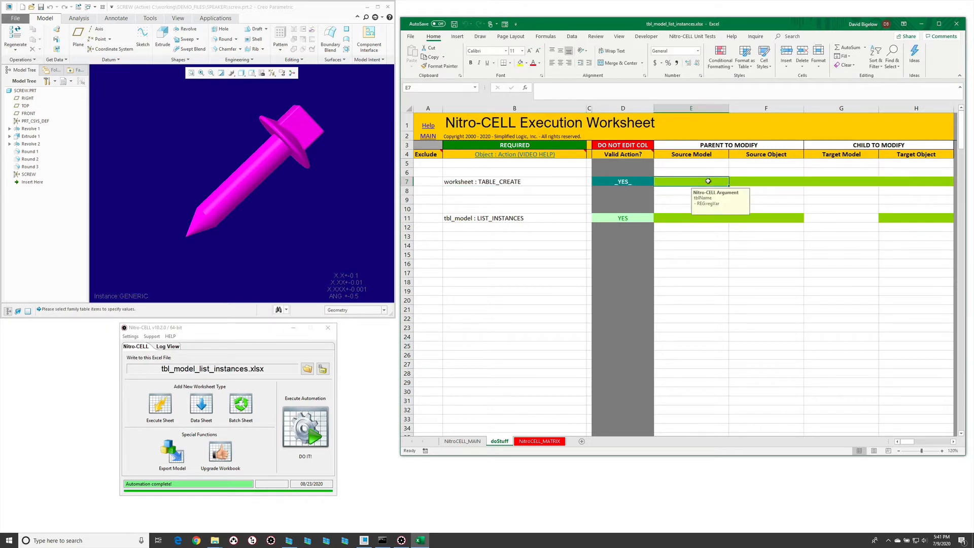
text(instL)
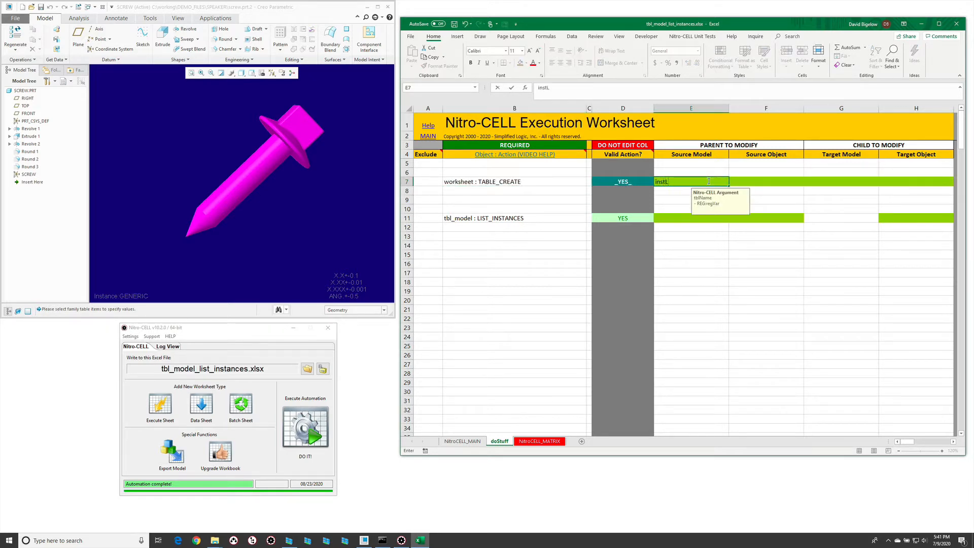
text(ist)
key(Return)
click(810, 182)
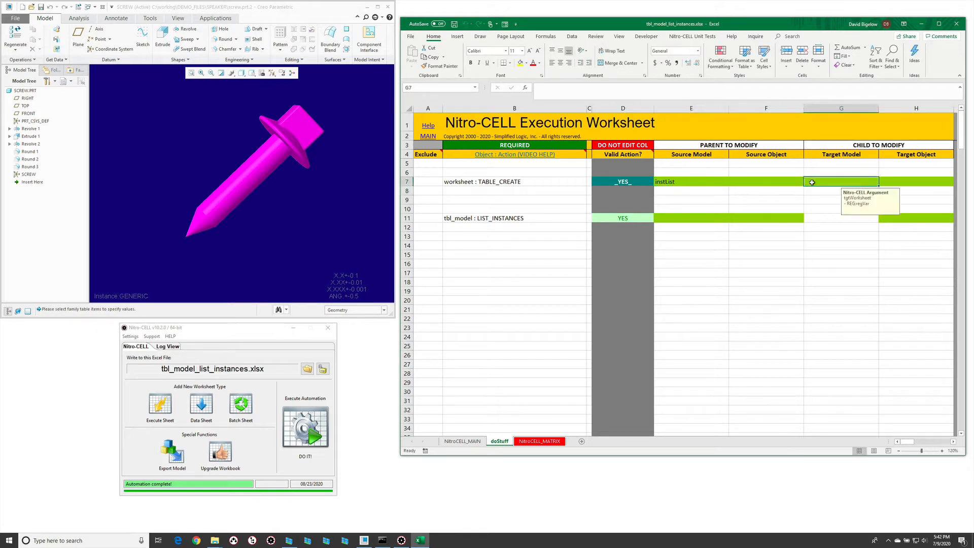
text(wowTab)
key(Return)
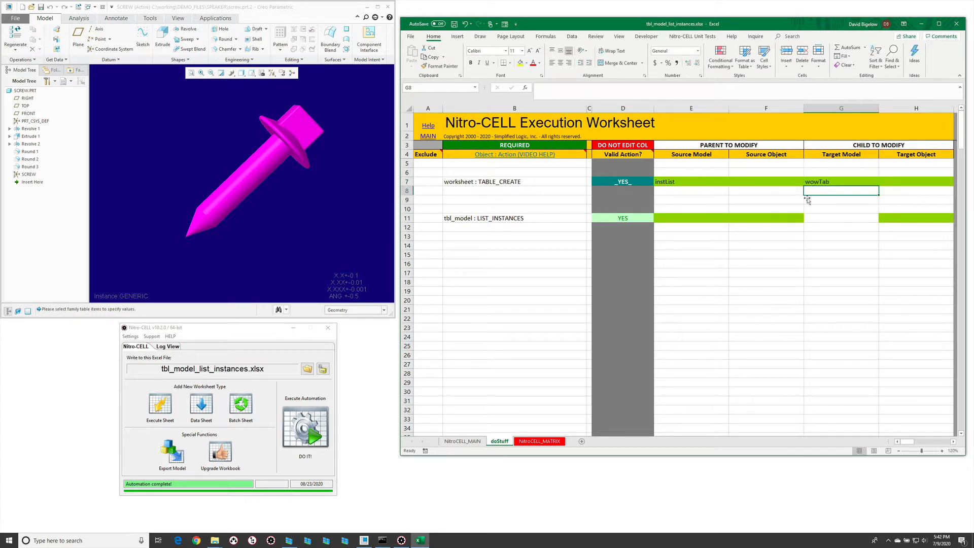
Step: Copy the table name instList into the Target Object cell of the LIST_INSTANCES row
click(682, 184)
key(ctrl+c)
click(908, 218)
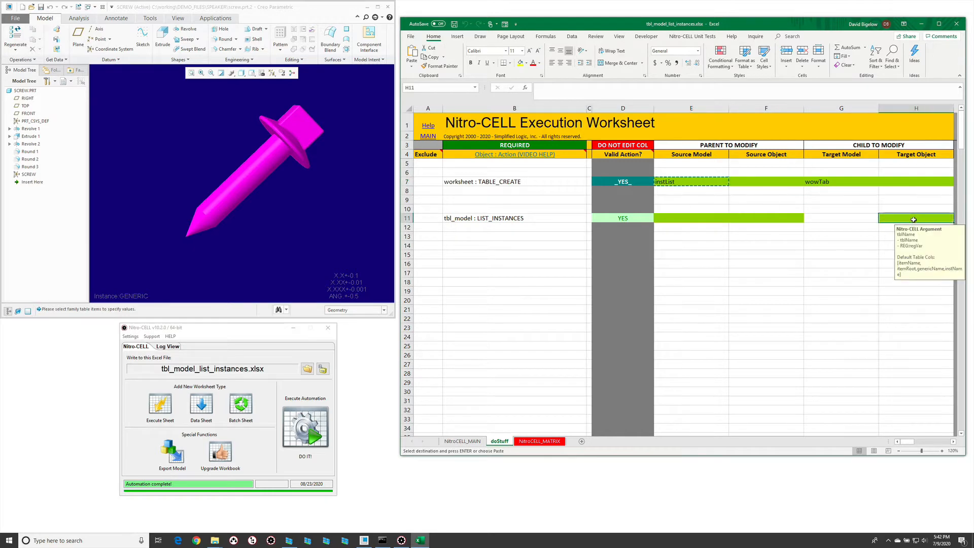
key(Return)
click(796, 243)
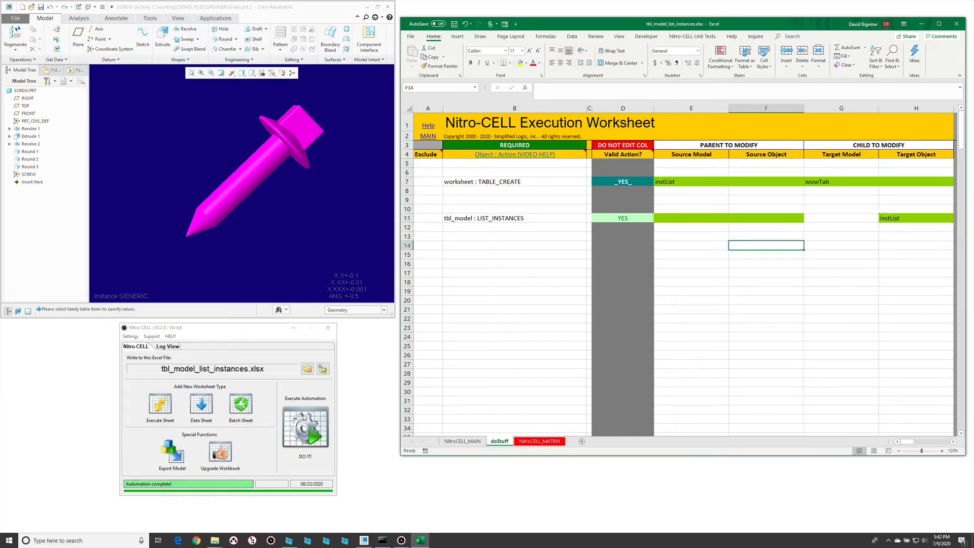
Step: Run the Nitro-CELL automation and show the generated wowTab worksheet
click(304, 417)
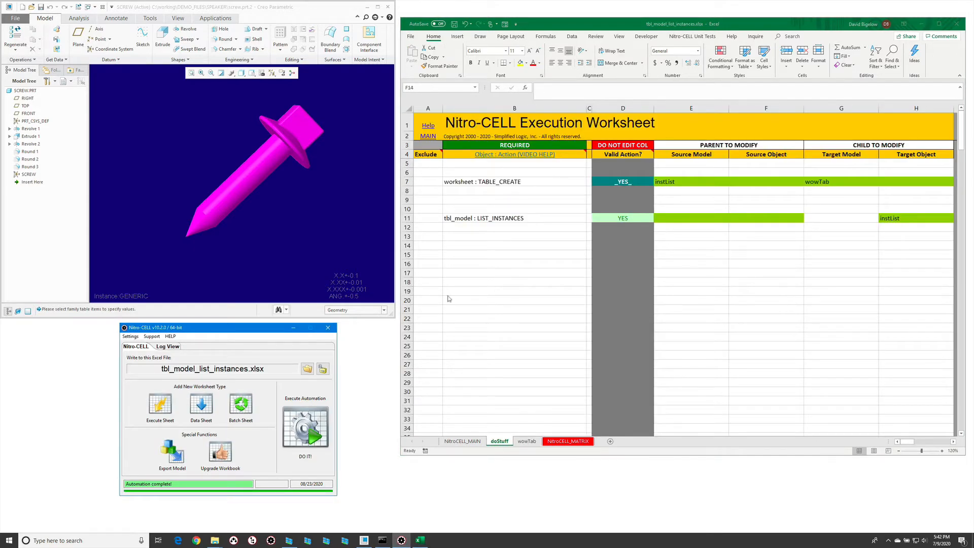
click(522, 440)
click(523, 441)
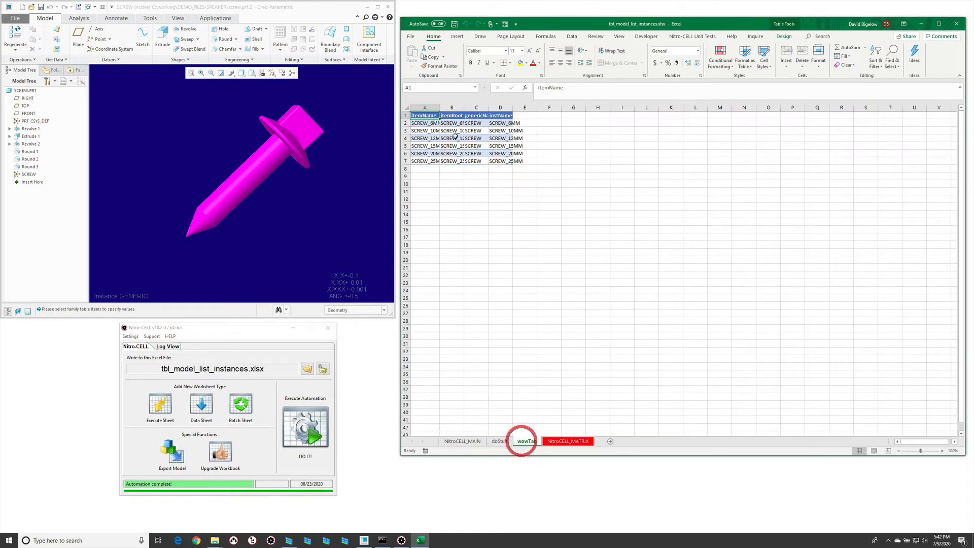
Step: Auto-fit columns A to D of the wowTab worksheet to their contents
drag(424, 107, 507, 107)
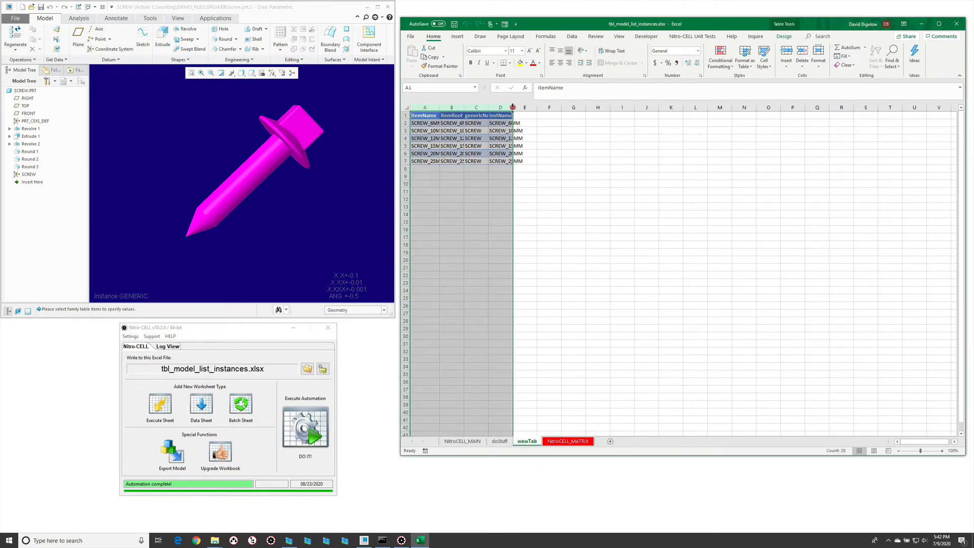
double_click(513, 107)
click(510, 219)
Step: Examine the screw part's family table in Creo for comparison with the exported instance list, leaving it without changes
click(330, 181)
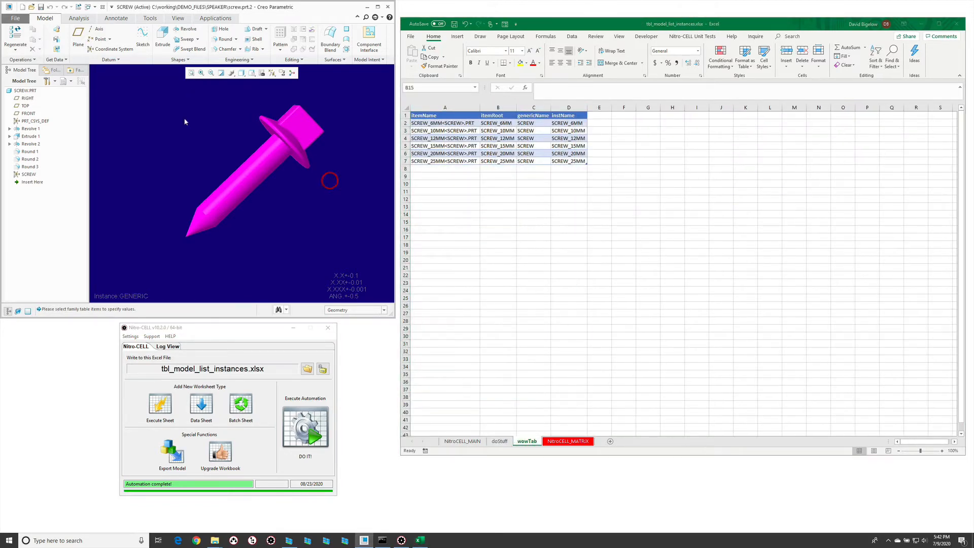
click(150, 18)
click(146, 39)
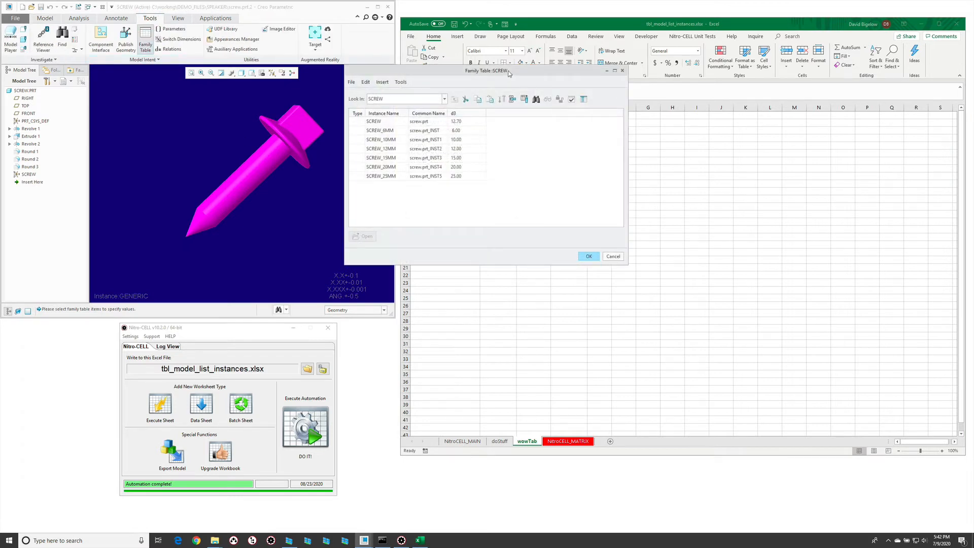
drag(509, 72, 327, 203)
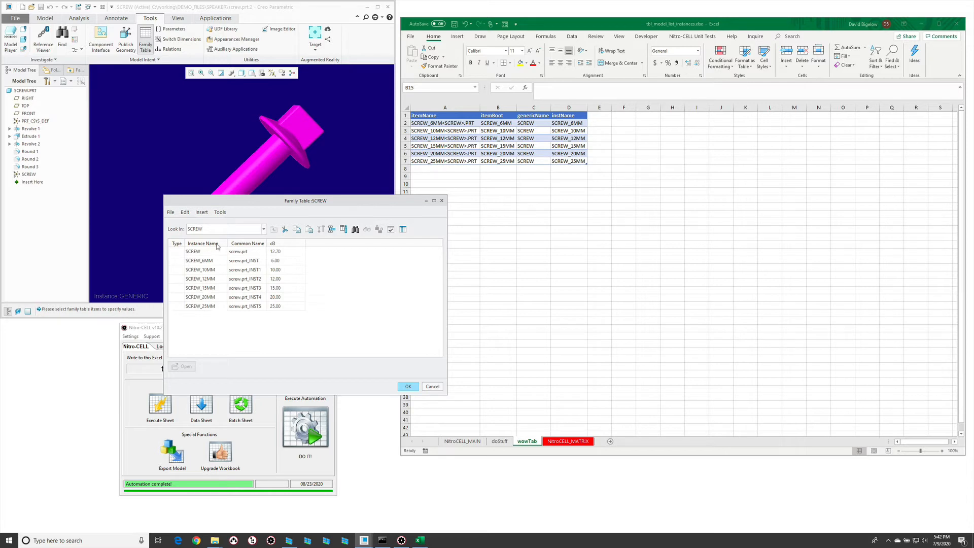
click(436, 386)
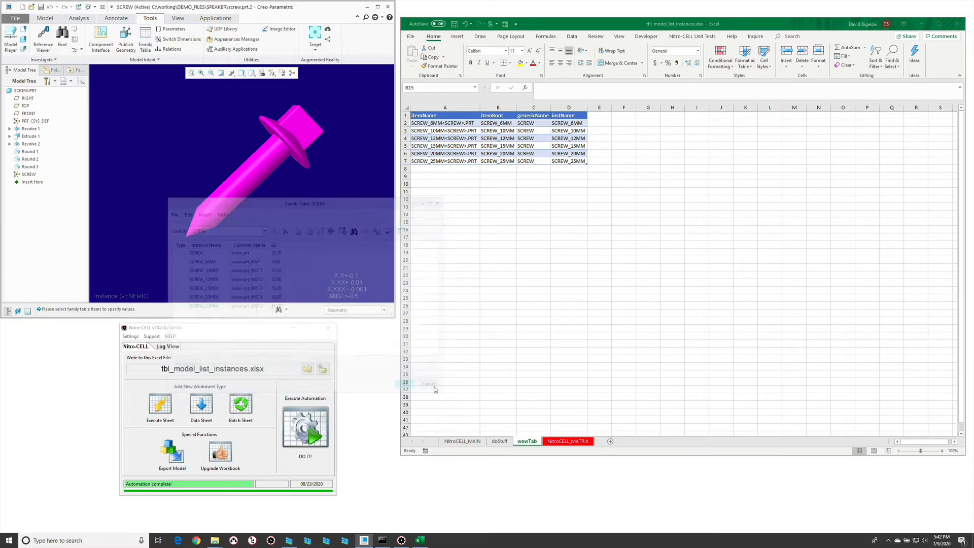
Step: Filter the LIST_INSTANCES action on the doStuff worksheet by setting its Source Object to *1*
click(604, 178)
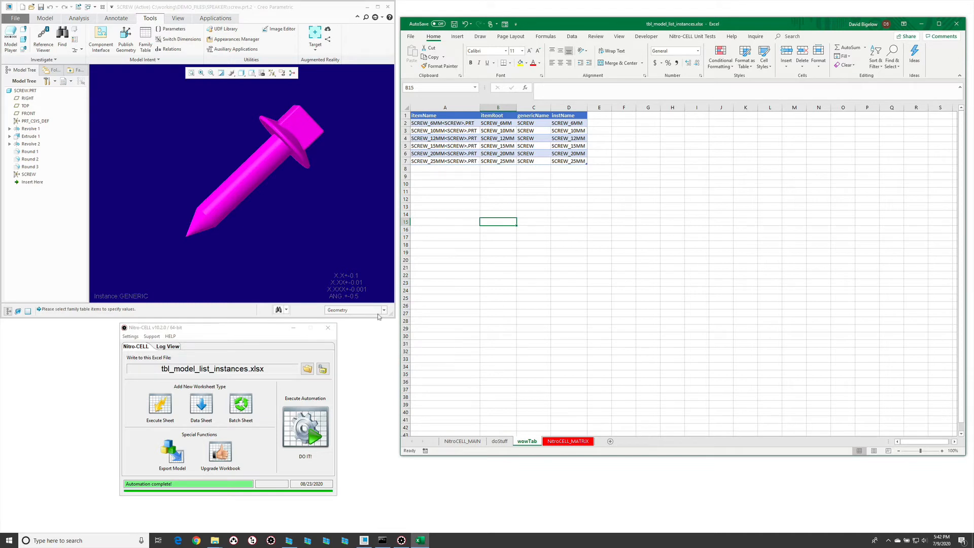
click(500, 440)
click(785, 218)
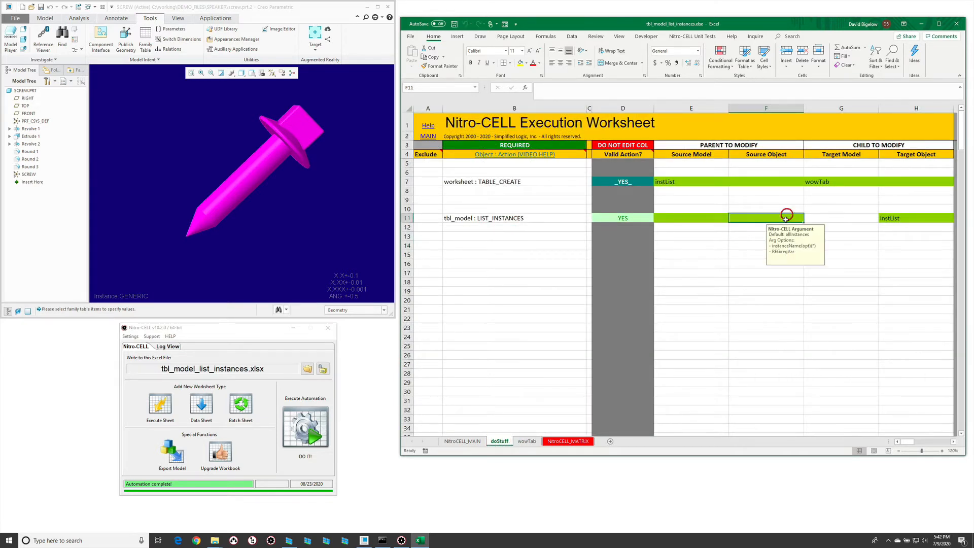
text(*1*)
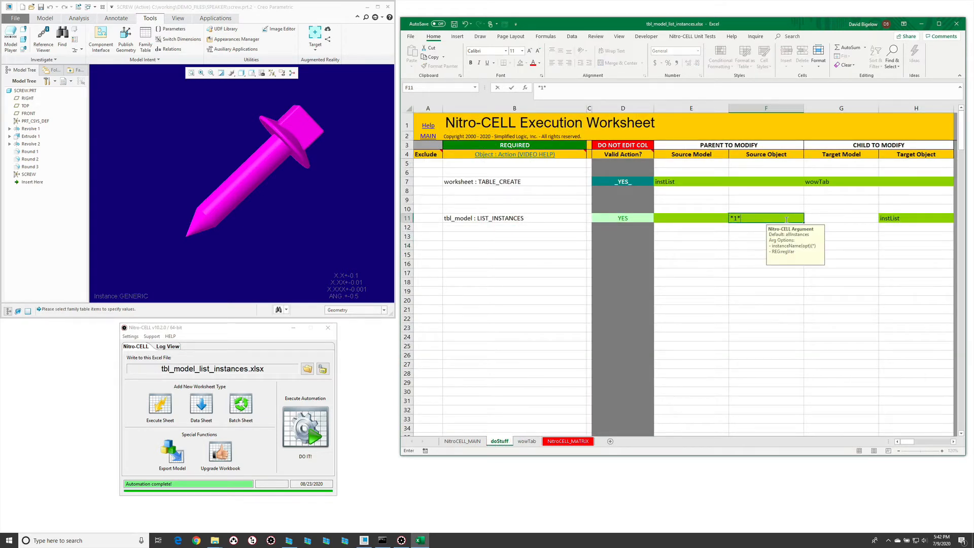
key(Return)
Step: Run the automation with the instance filter, check the wowTab worksheet and return to doStuff
click(305, 428)
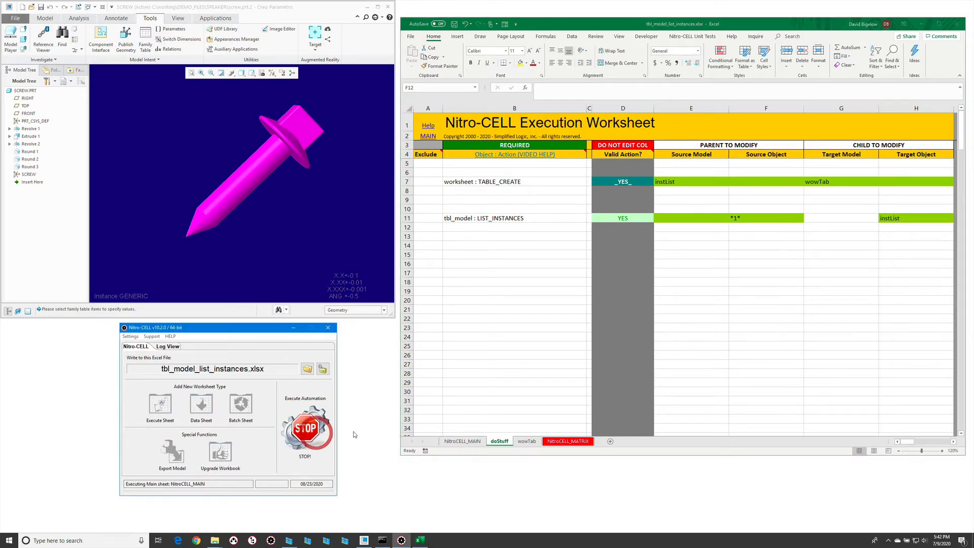
click(523, 441)
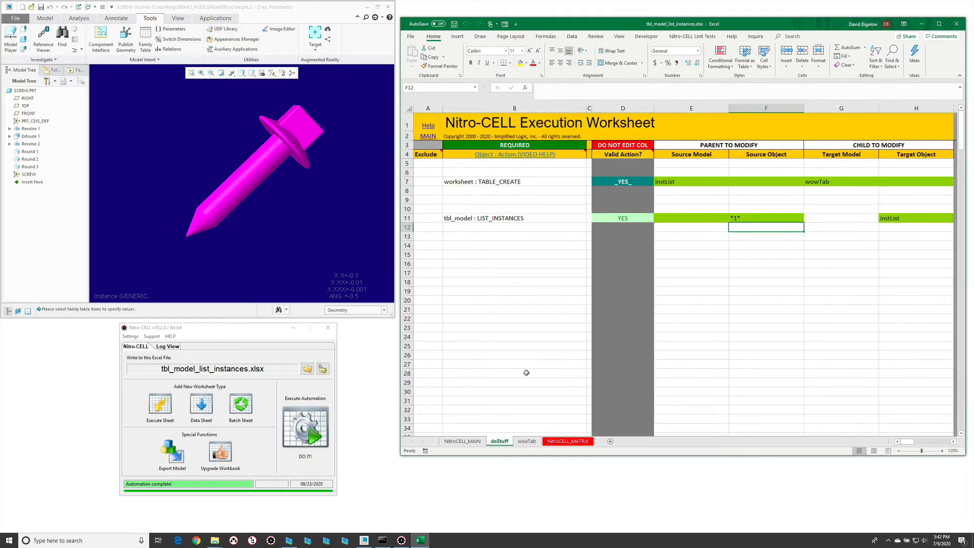
click(499, 440)
Step: Switch to Creo, close the screw part and open the generic of screw_nested.prt from the SPEAKER folder
click(270, 220)
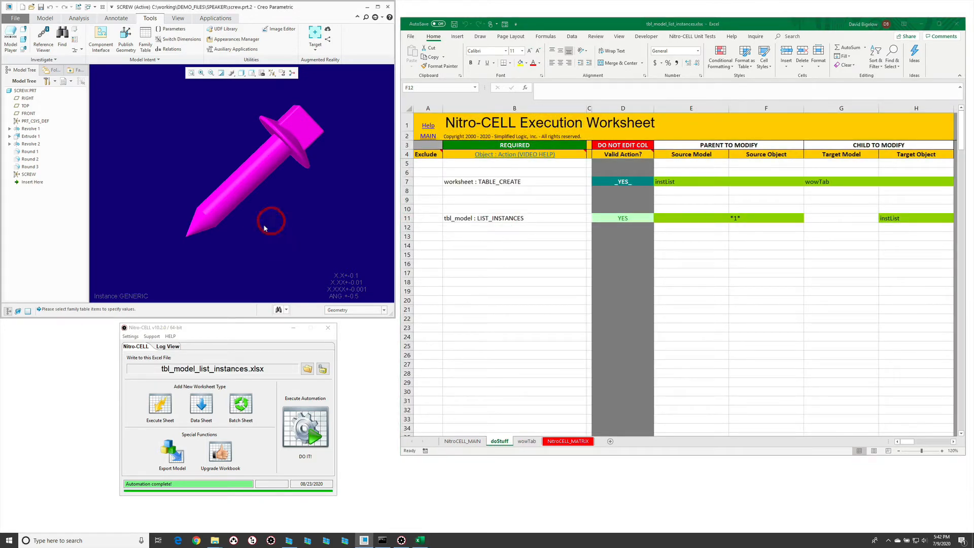
key(ctrl+w)
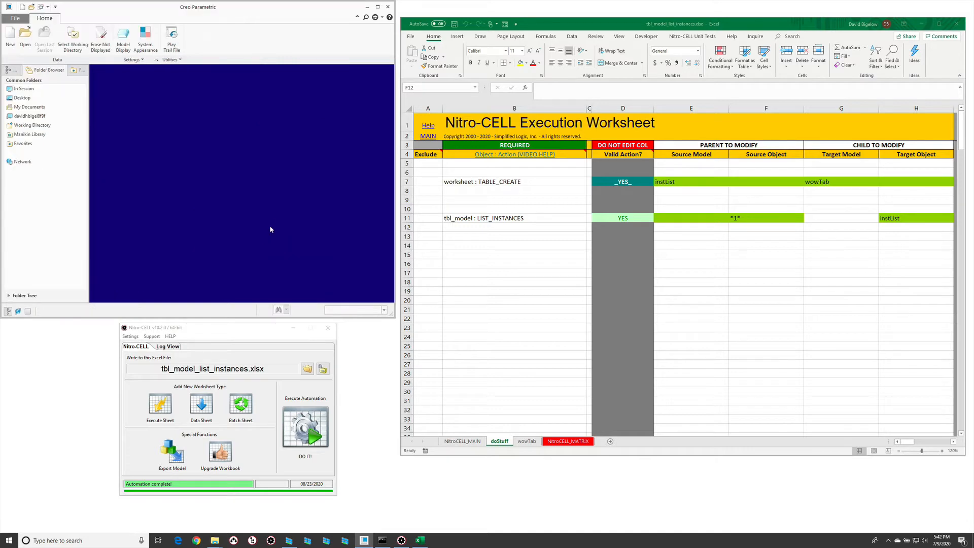
key(ctrl+o)
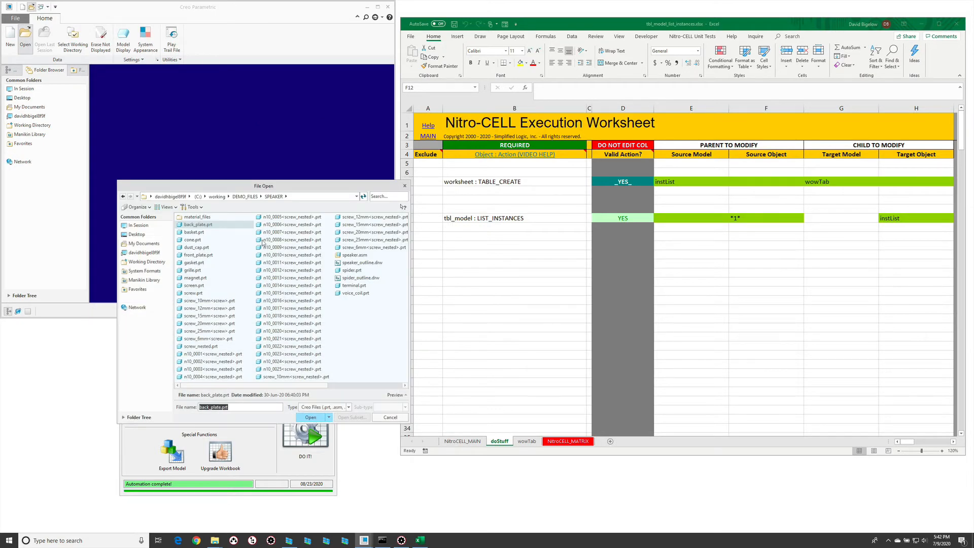
text(*)
key(Return)
double_click(222, 278)
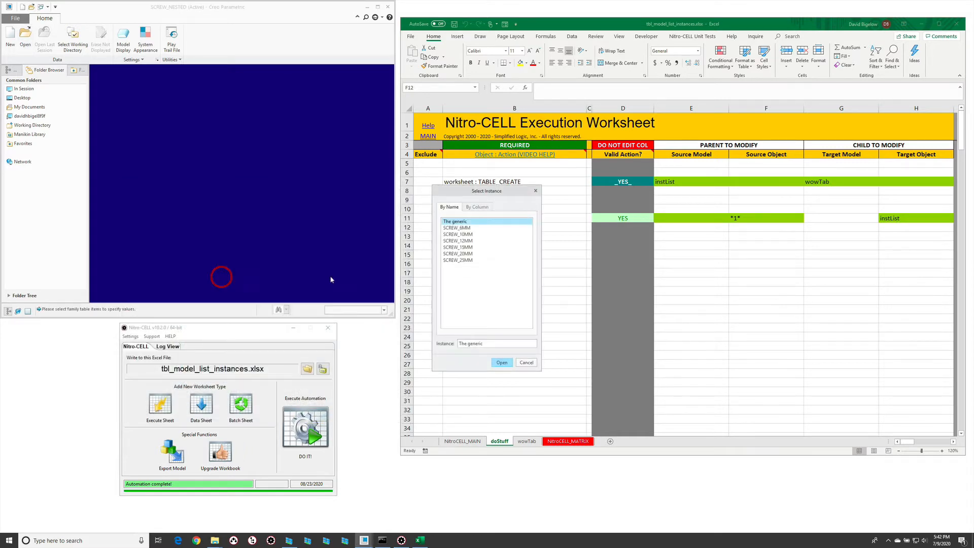
click(501, 363)
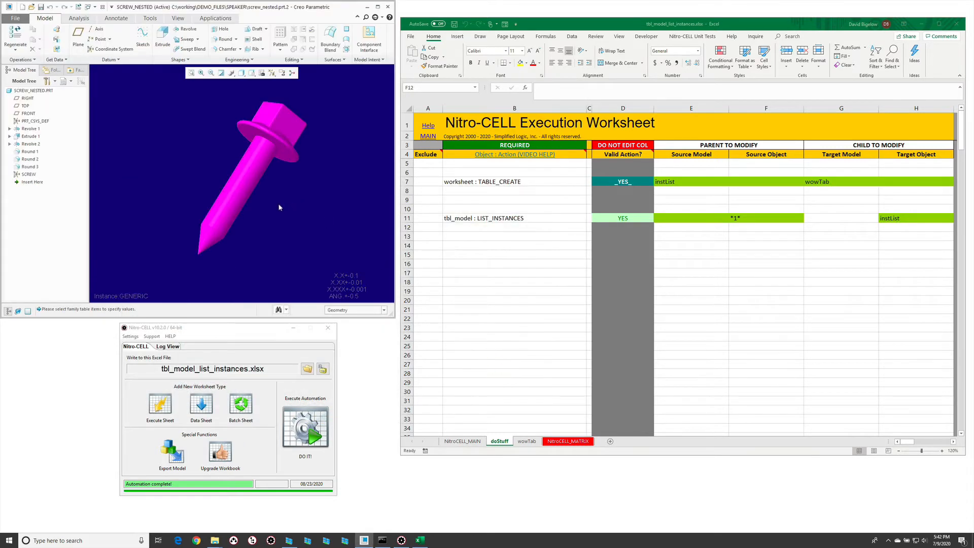
click(249, 200)
mouse_move(249, 199)
middle_down()
mouse_move(271, 199)
mouse_move(248, 192)
mouse_move(270, 192)
middle_up()
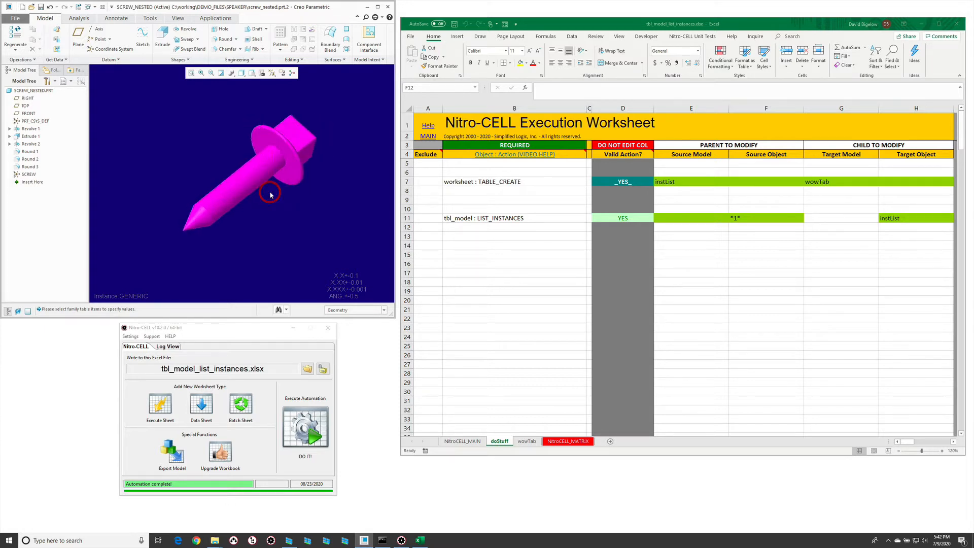
Step: Set the Source Model of the LIST_INSTANCES action on the doStuff worksheet to *.prt
click(532, 240)
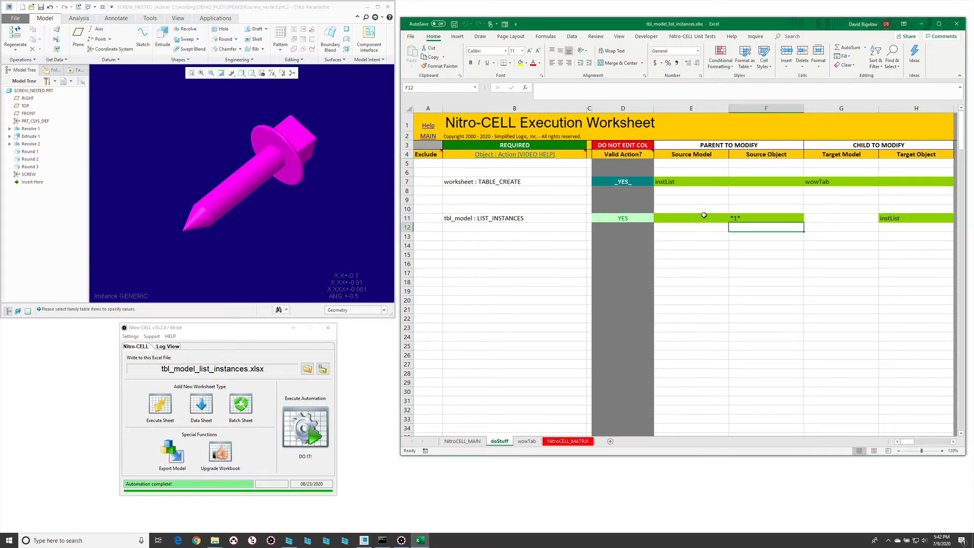
click(697, 219)
text(*.prt)
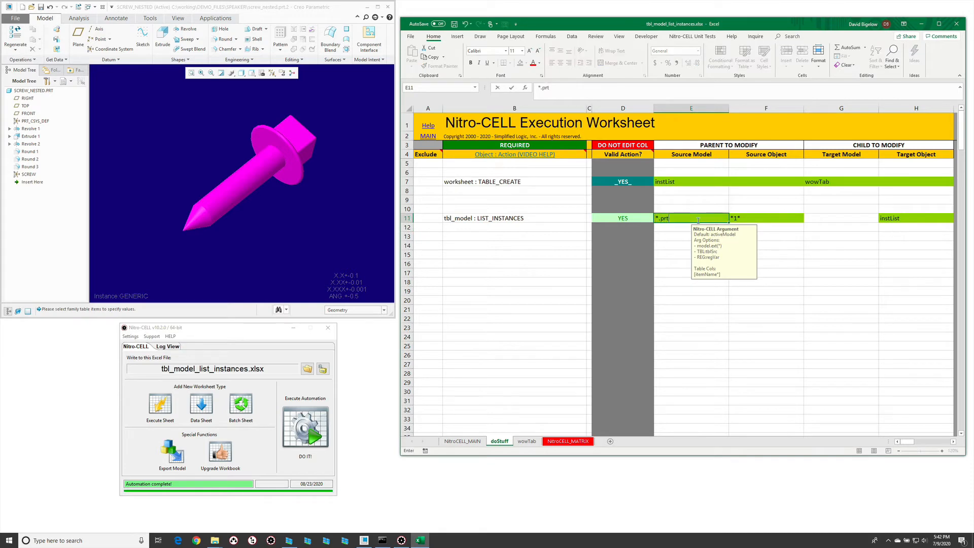
key(Return)
Step: Close the screw_nested part in Creo and check which models are in session without opening any
click(266, 217)
key(ctrl+w)
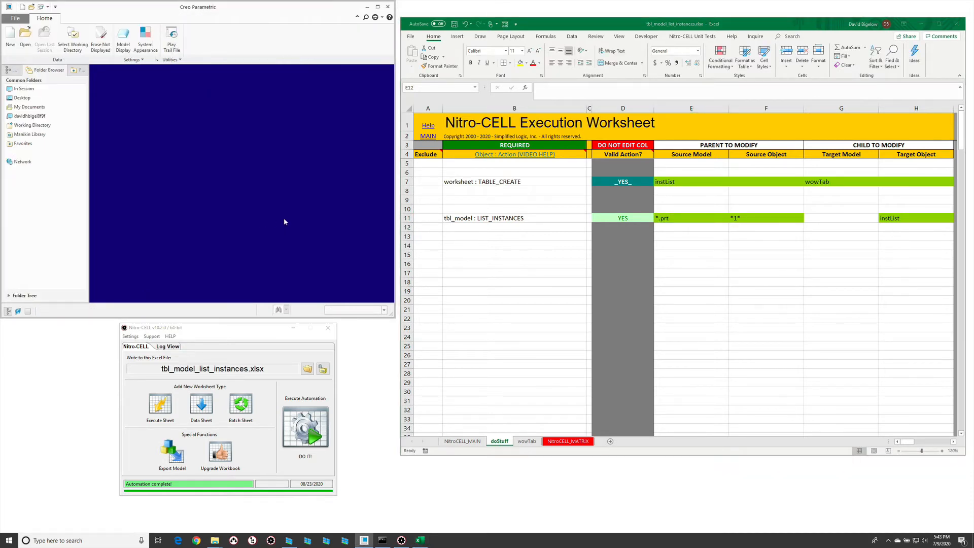
click(245, 209)
key(ctrl+o)
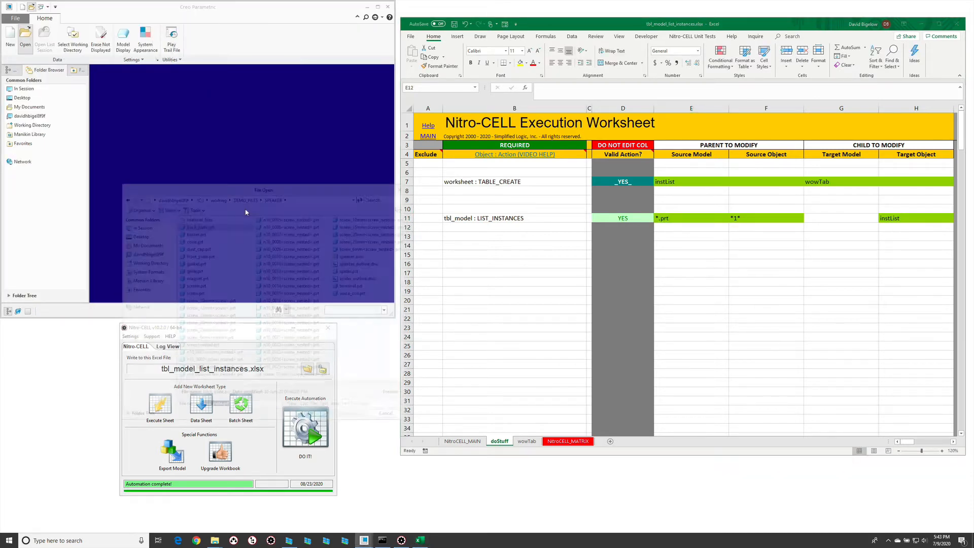
click(137, 226)
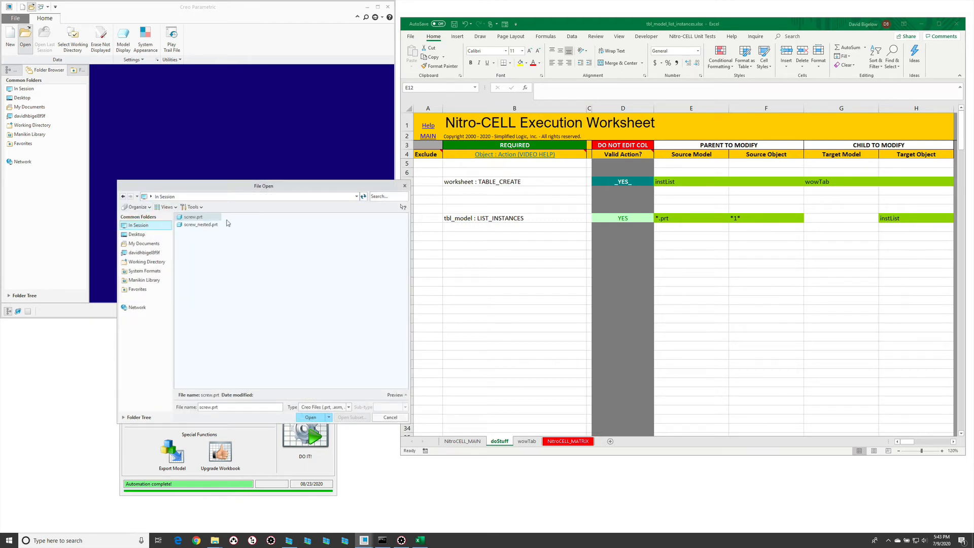
key(Escape)
Step: Run the automation for all in-session parts and auto-fit the instance table's columns on the wowTab worksheet
click(726, 227)
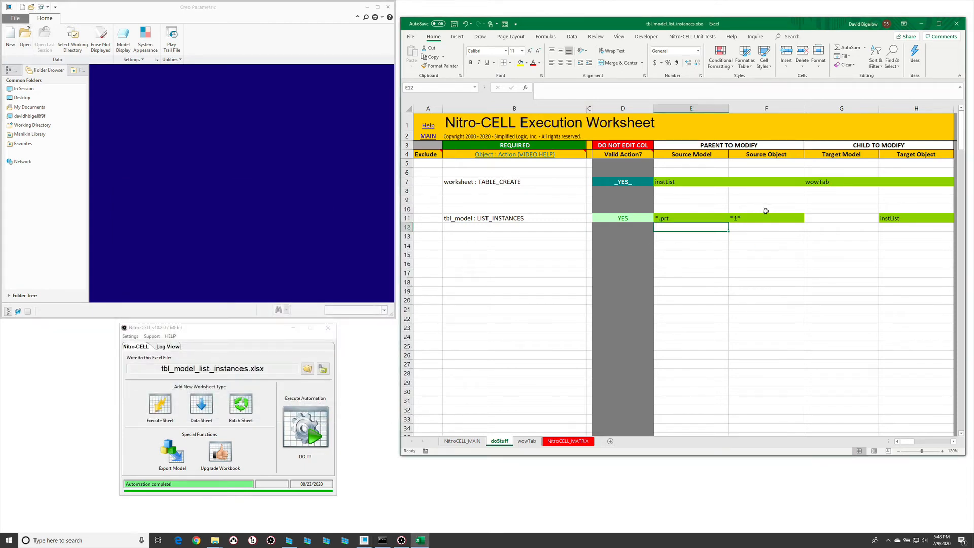
click(738, 263)
click(305, 428)
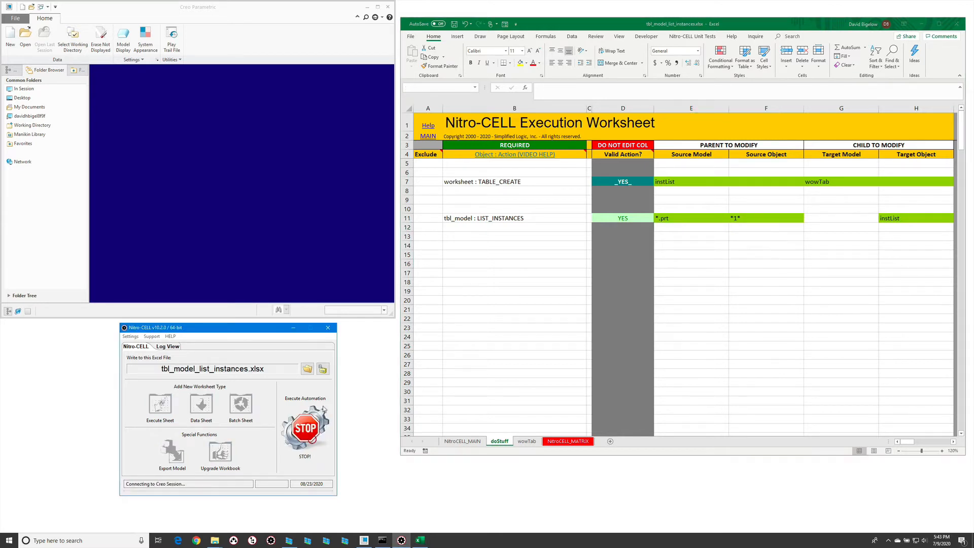
click(519, 442)
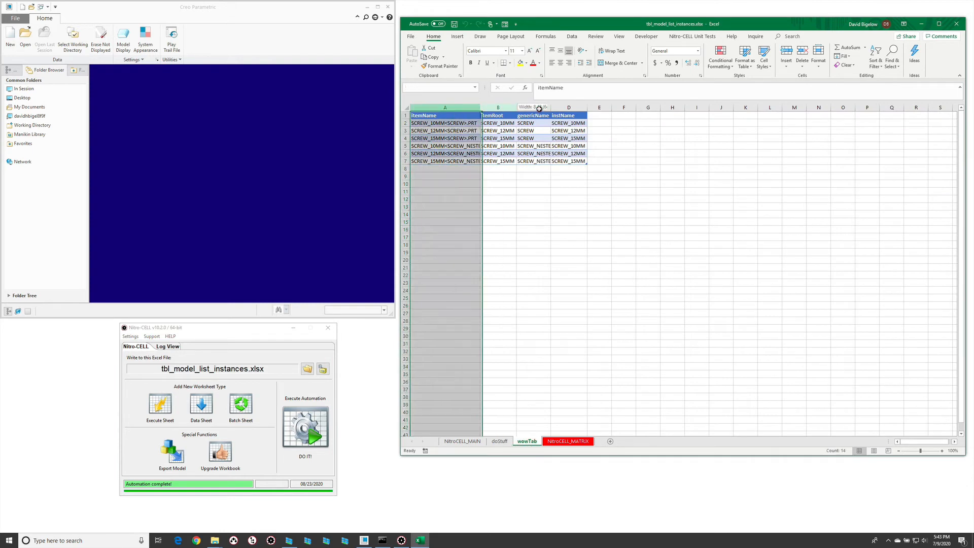
double_click(539, 108)
click(556, 267)
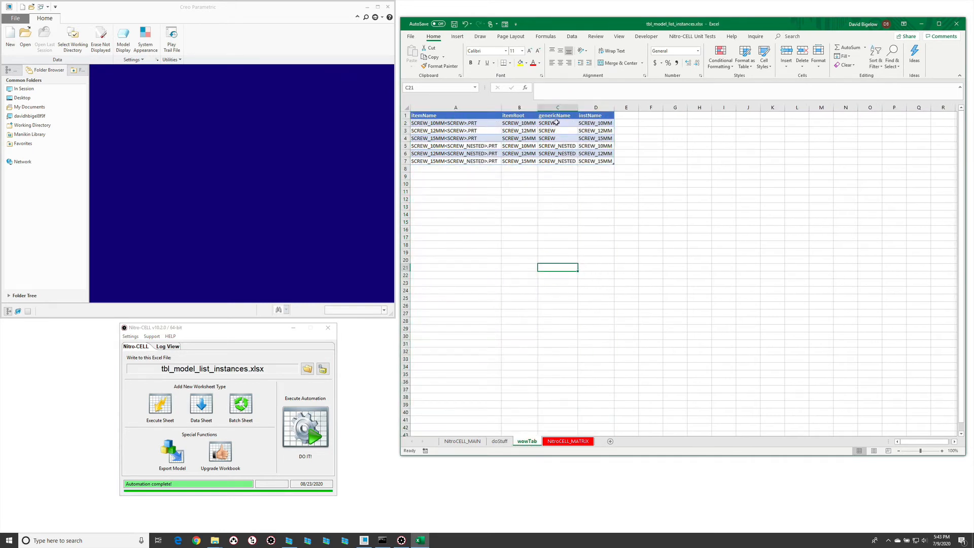
Step: Examine the genericName and itemName entries in the instance table, then return to the doStuff worksheet
mouse_move(556, 122)
mouse_down()
mouse_move(556, 154)
mouse_move(557, 138)
mouse_up()
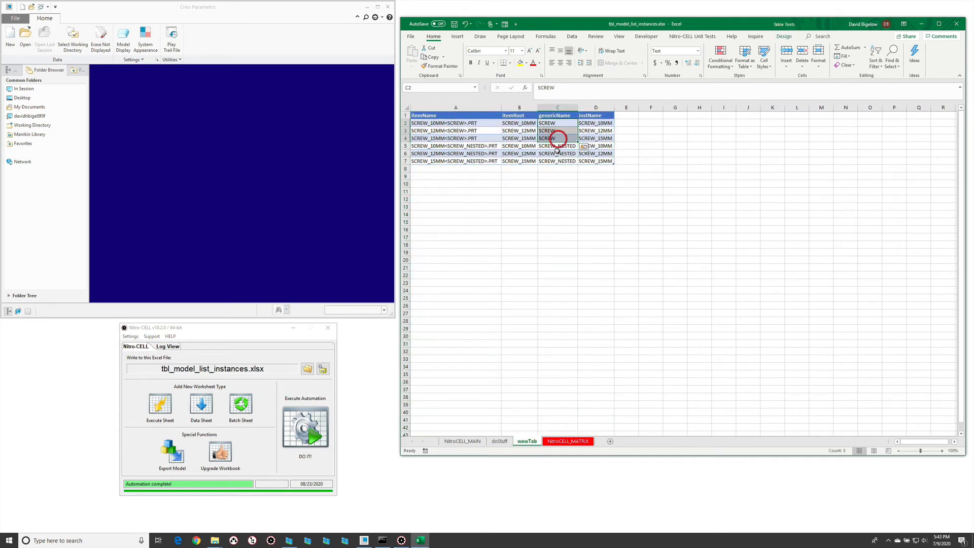
drag(463, 123, 487, 161)
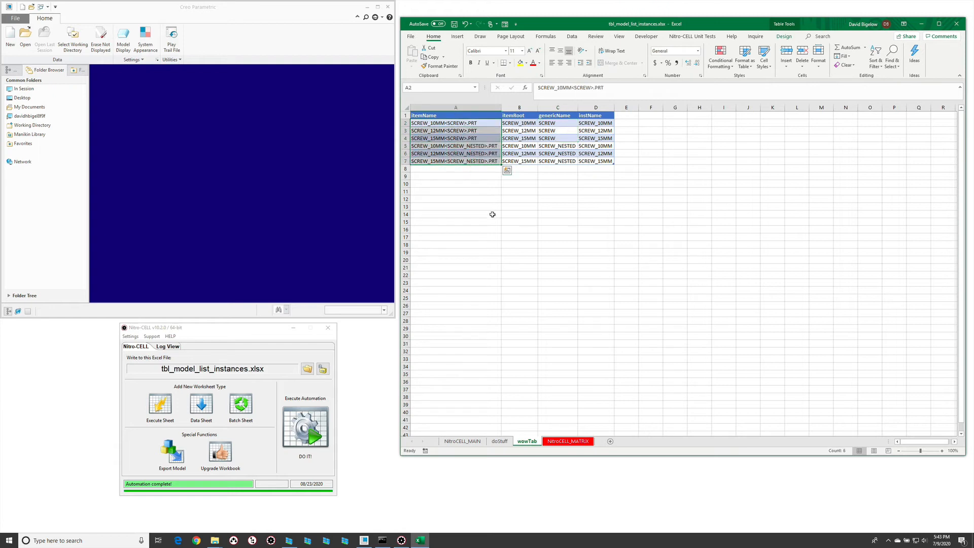
click(492, 214)
click(499, 441)
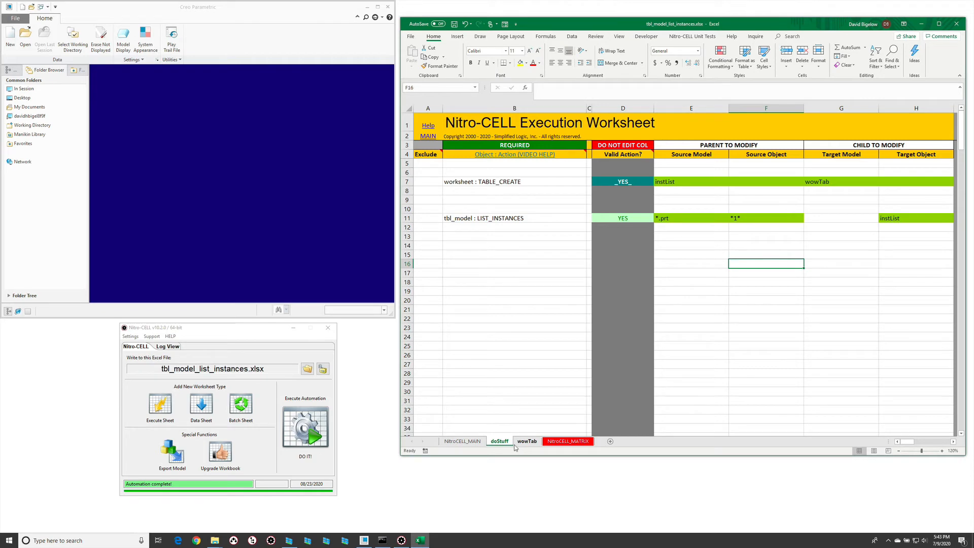
Step: Insert three blank columns before the instance table on the wowTab worksheet
click(522, 442)
drag(456, 108, 541, 108)
right_click(540, 108)
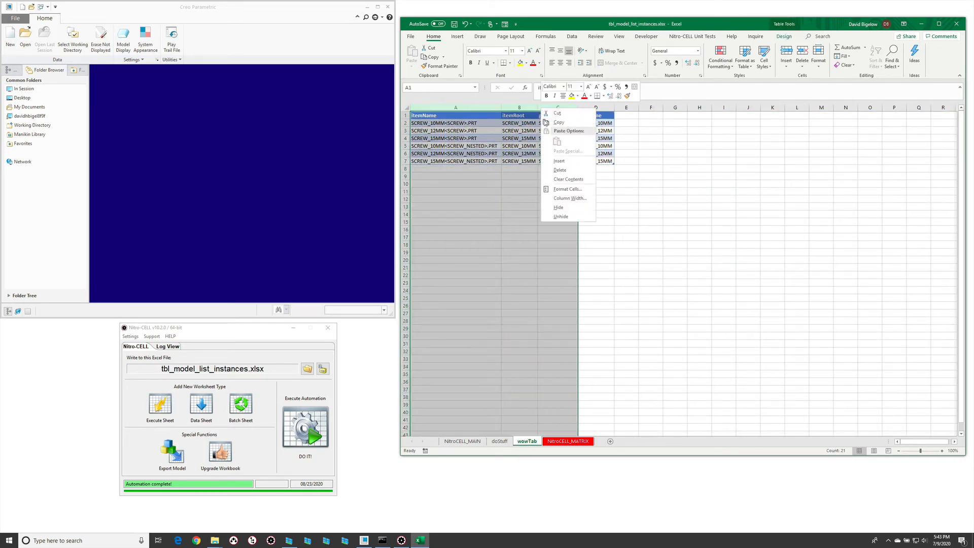
click(563, 161)
click(498, 207)
Step: Enter the heading itemName in A1 of wowTab, with screw.prt in A2 and screw_nested.prt in A3
click(429, 114)
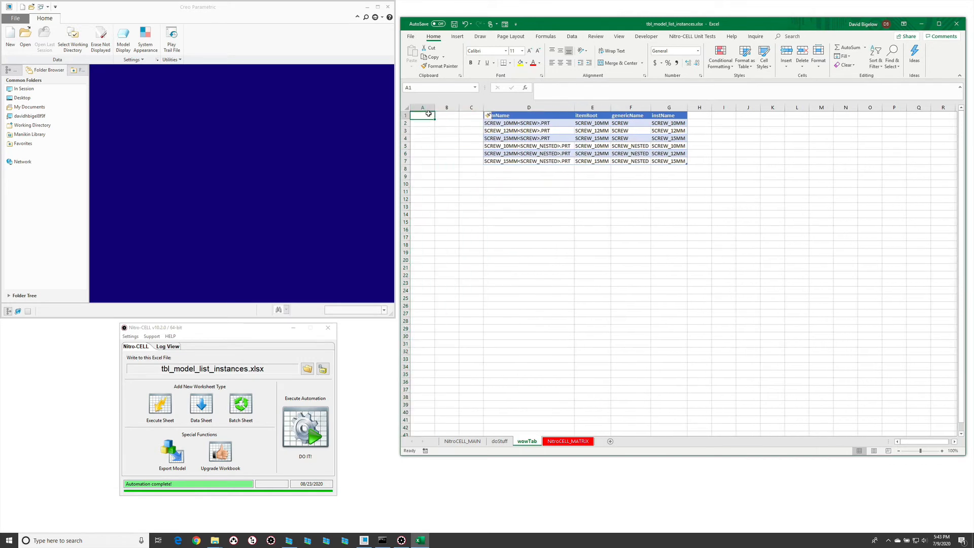
text(i)
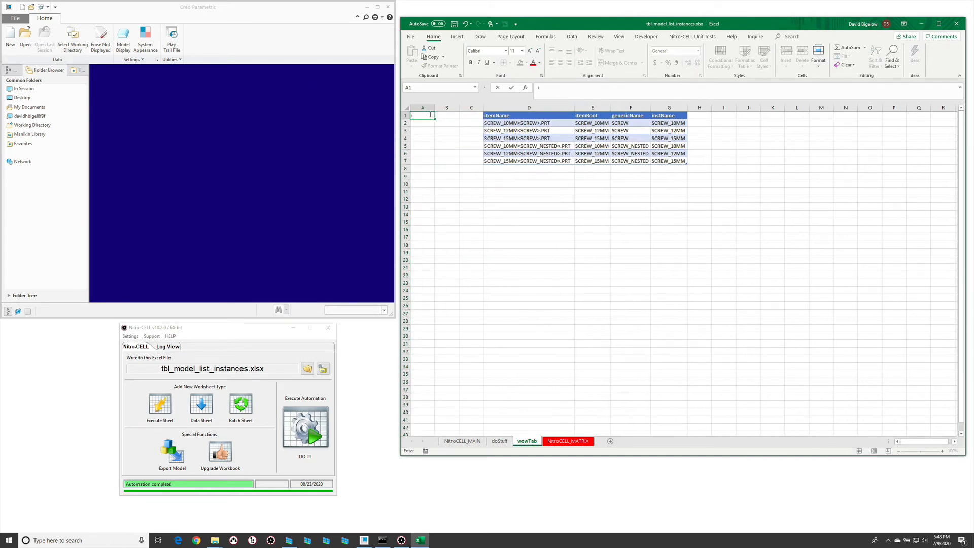
text(temName)
key(Return)
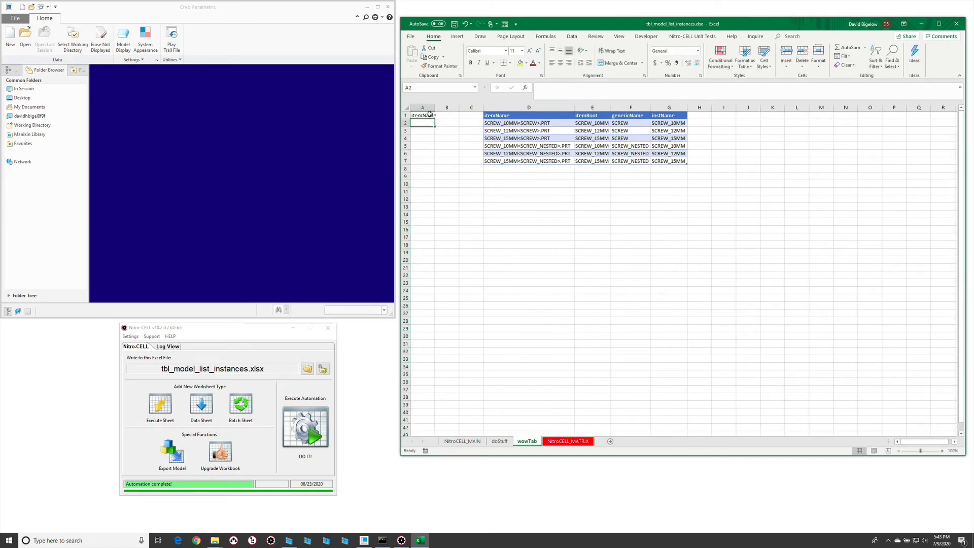
text(s)
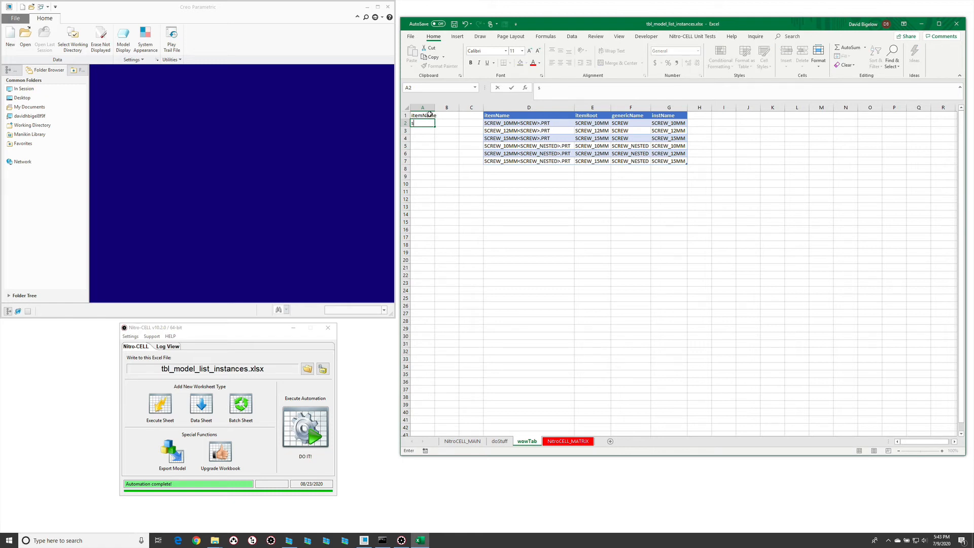
text(crew.prt)
key(Return)
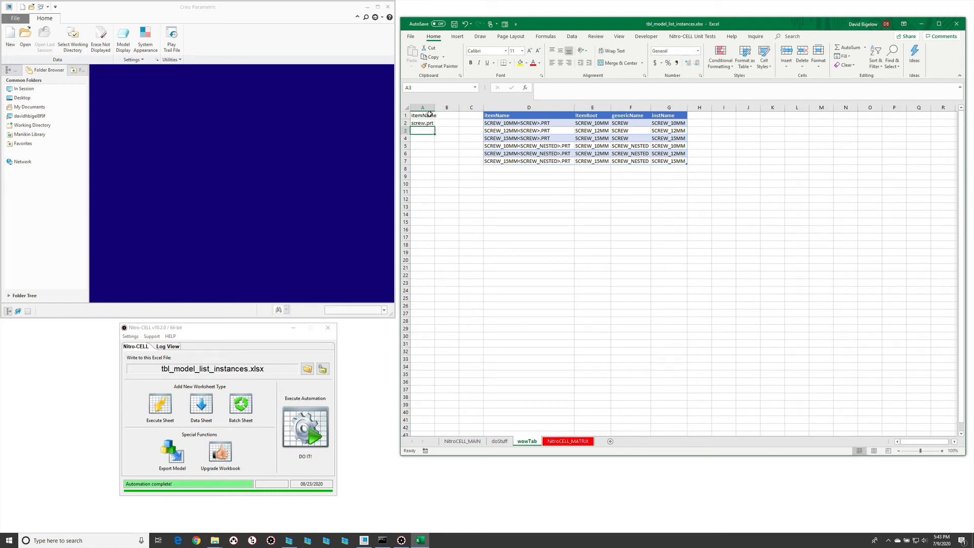
text(screw_)
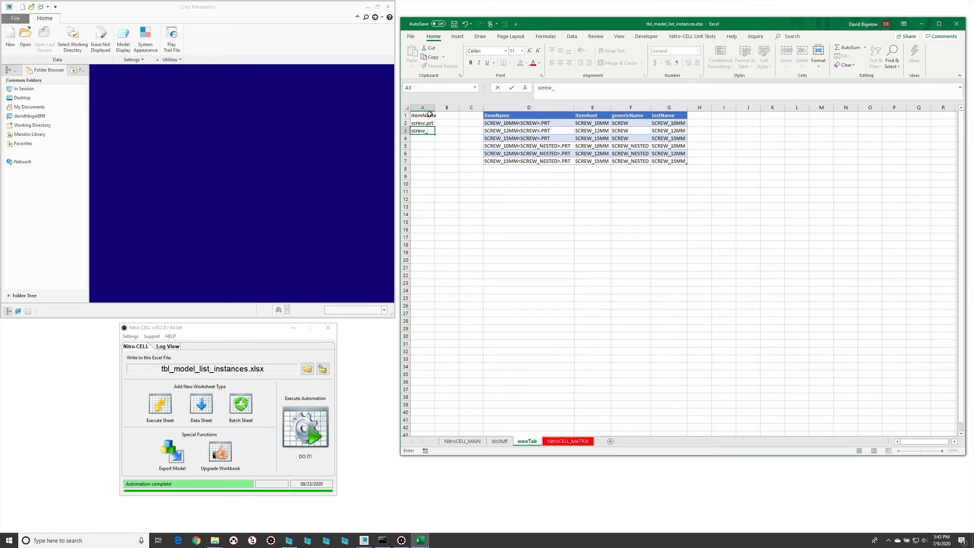
text(nested.prt)
key(Return)
Step: Convert the range A1:A3 into an Excel table with headers and name it myTable
drag(429, 115, 428, 131)
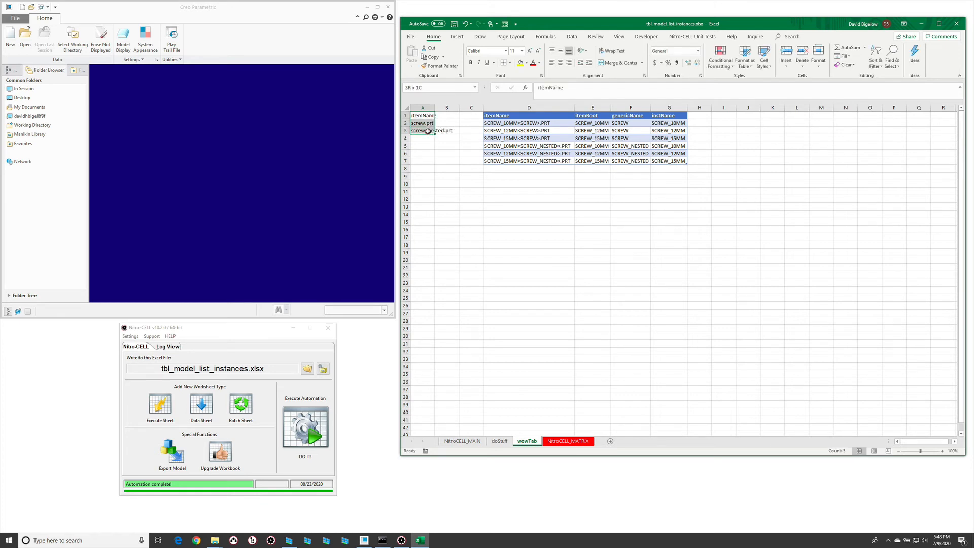
key(ctrl+c)
key(ctrl+t)
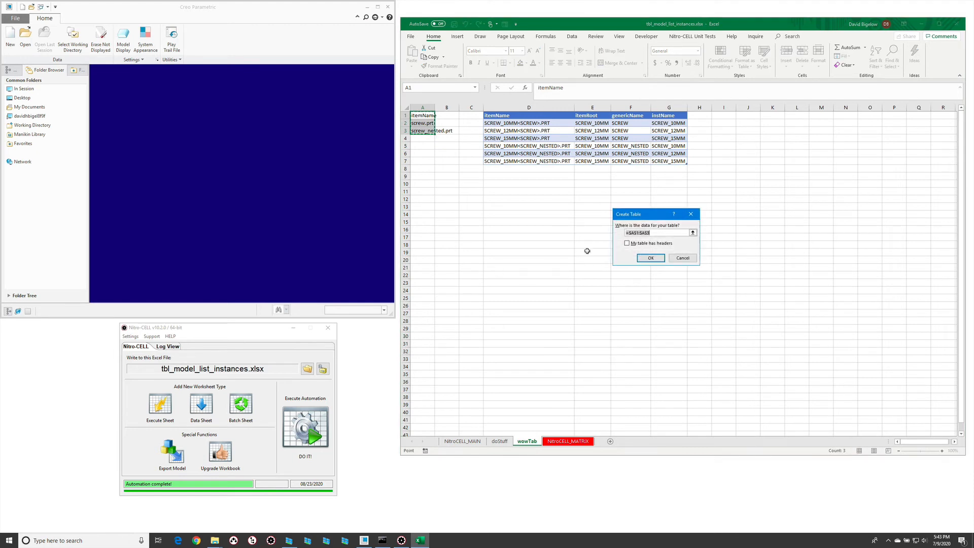
click(652, 243)
click(651, 260)
click(427, 122)
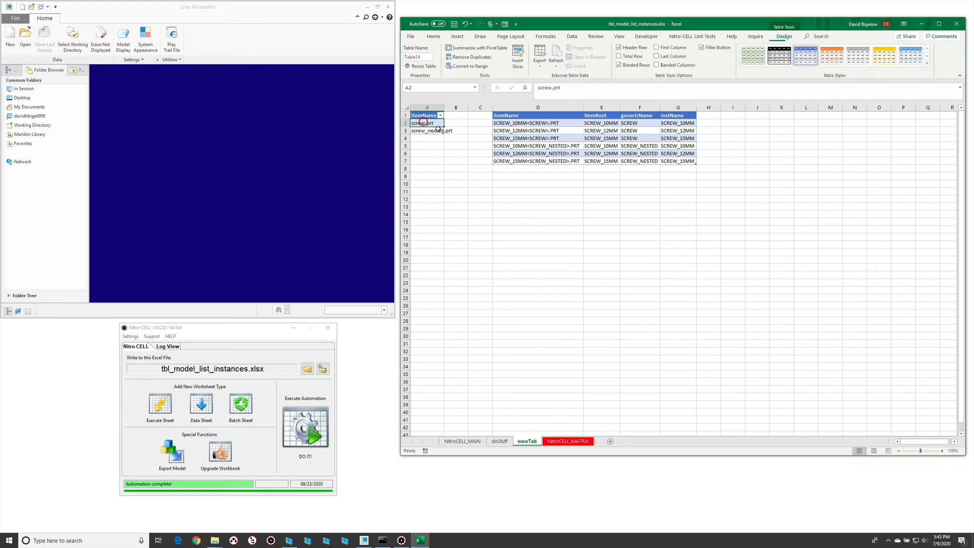
click(418, 57)
text(my)
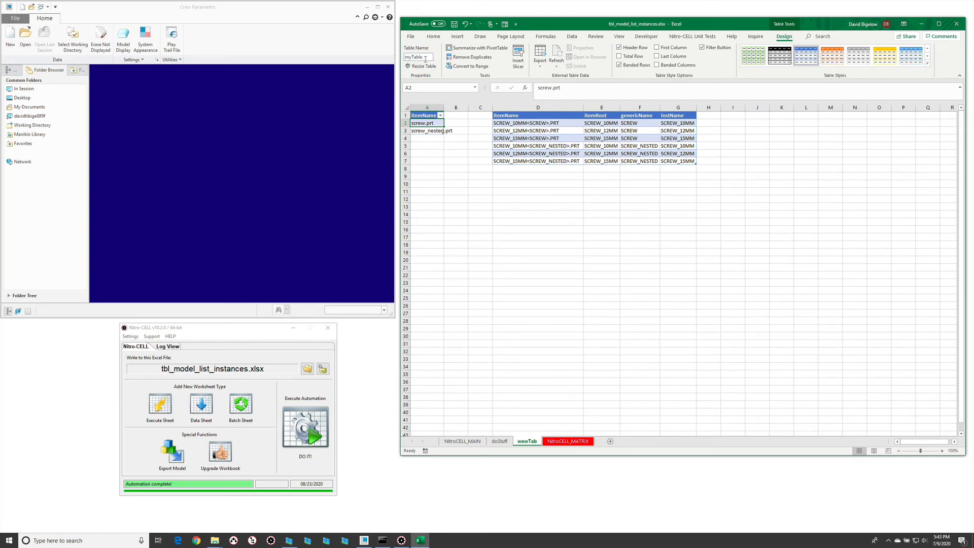
Step: Set the Source Model of the LIST_INSTANCES action on the doStuff worksheet to TBL:myTable
click(499, 440)
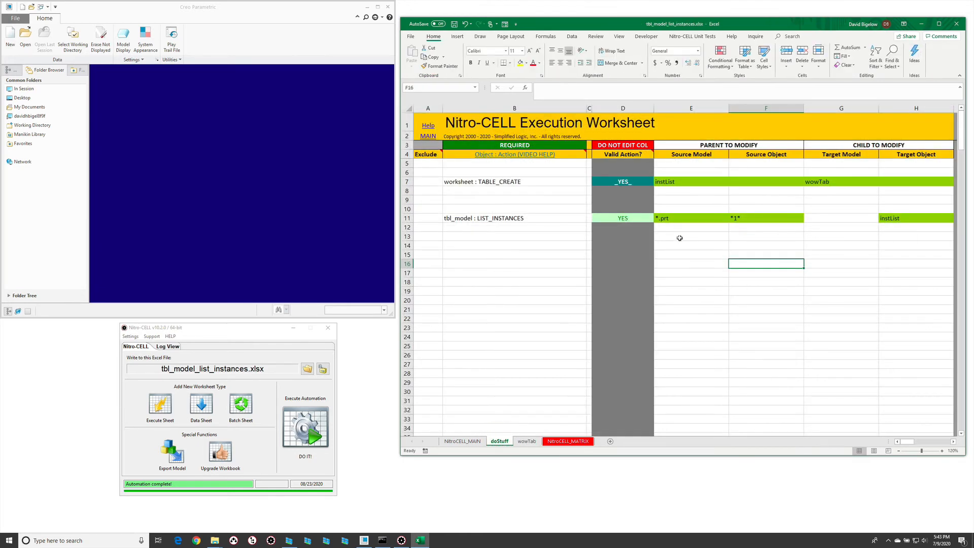
click(679, 217)
text(TBL:my)
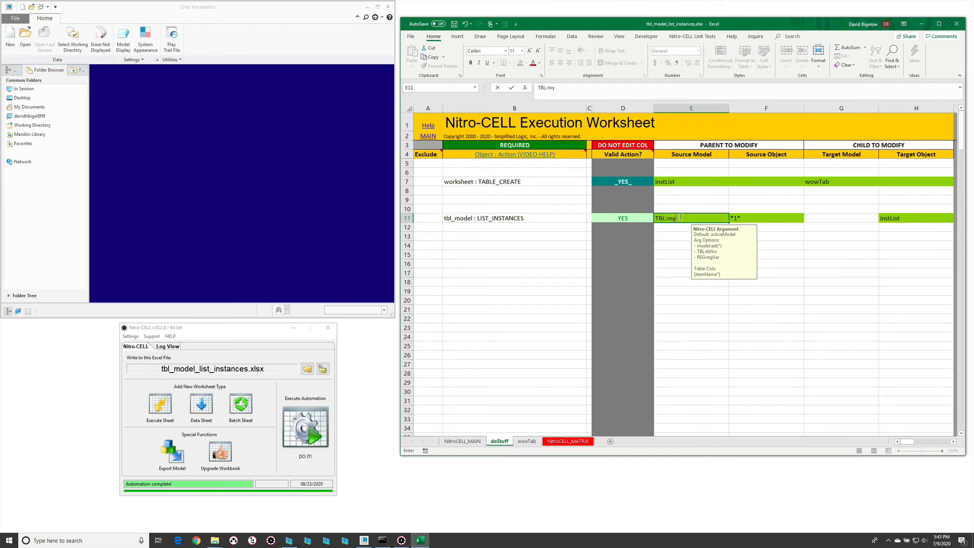
text(Table)
key(Return)
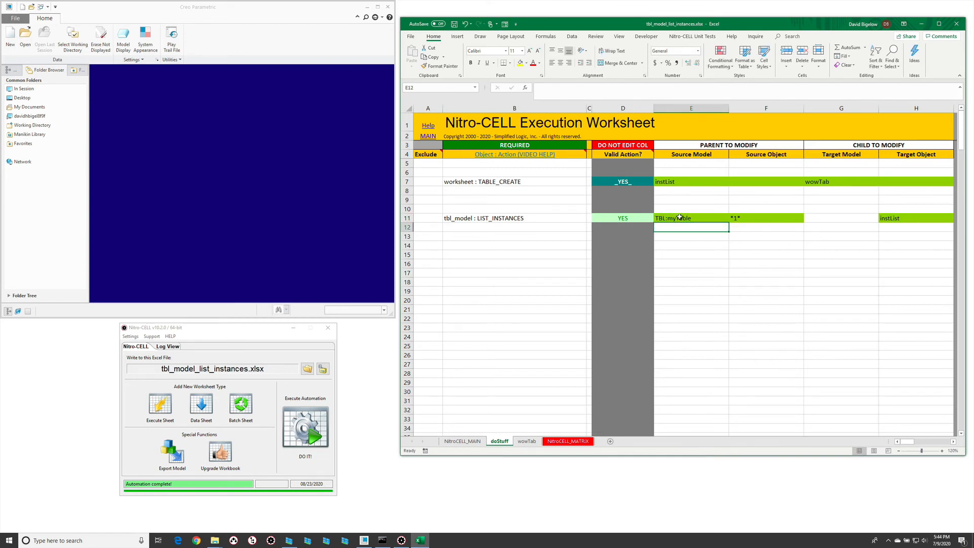
Step: Change the LIST_INSTANCES action's Source Object filter to *2* and run the automation
click(754, 218)
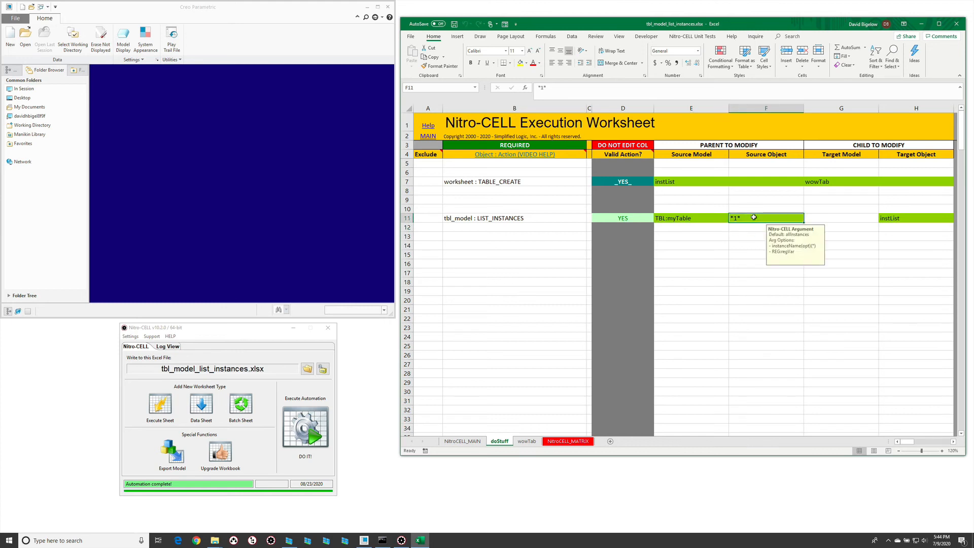
text(*)
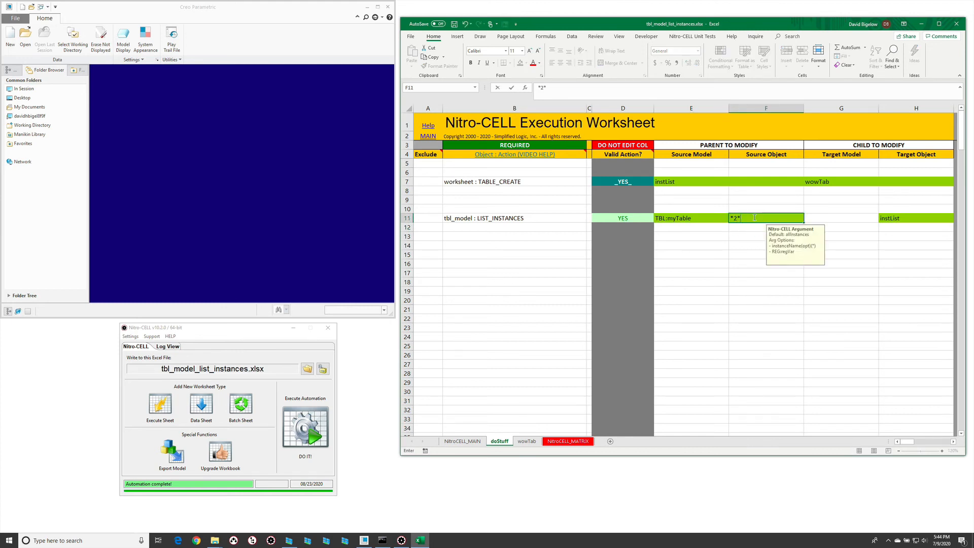
key(Return)
click(305, 427)
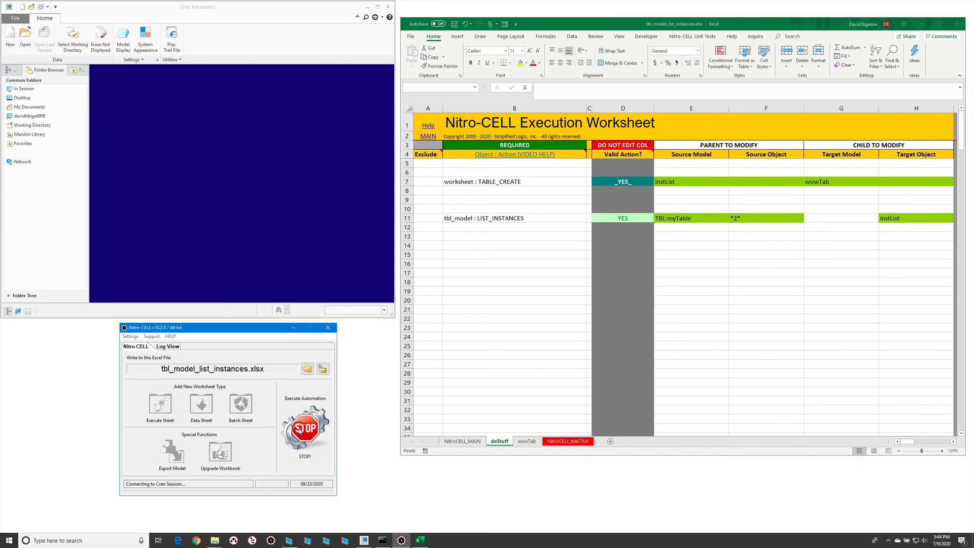
Step: Examine the instance list produced from myTable on the wowTab worksheet
click(519, 445)
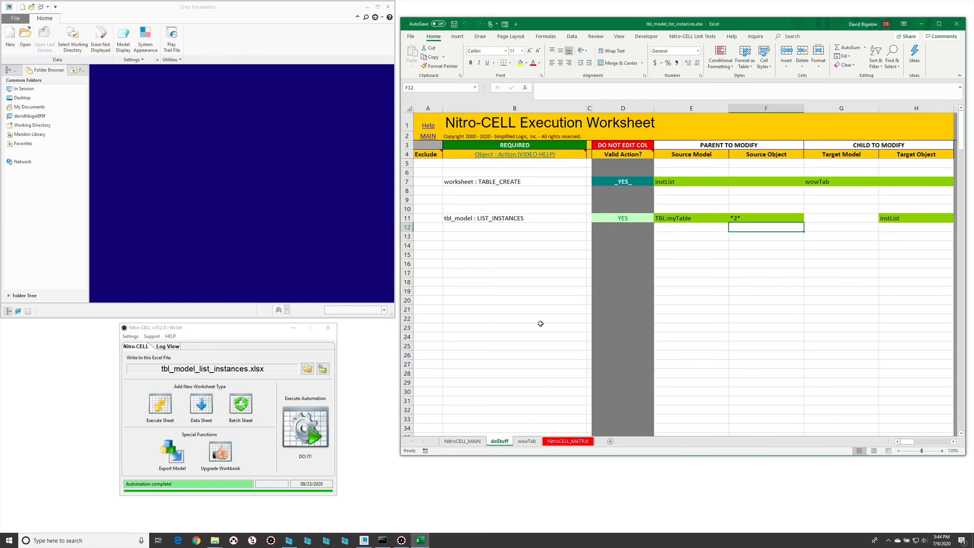
click(524, 441)
click(434, 131)
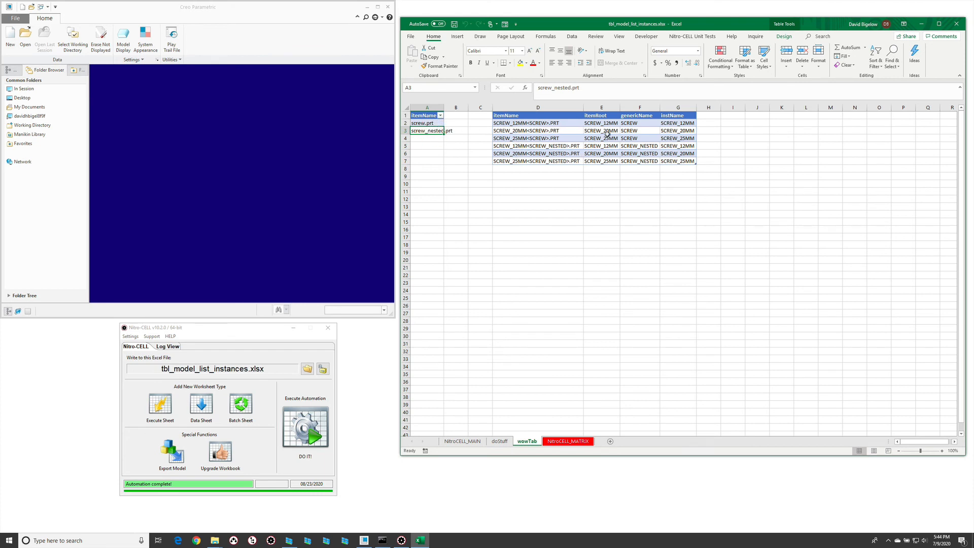
Step: Change the first itemName entry of myTable to *.prt and delete the table row containing screw_nested.prt
click(429, 124)
text(*)
key(Return)
right_click(431, 131)
mouse_move(481, 211)
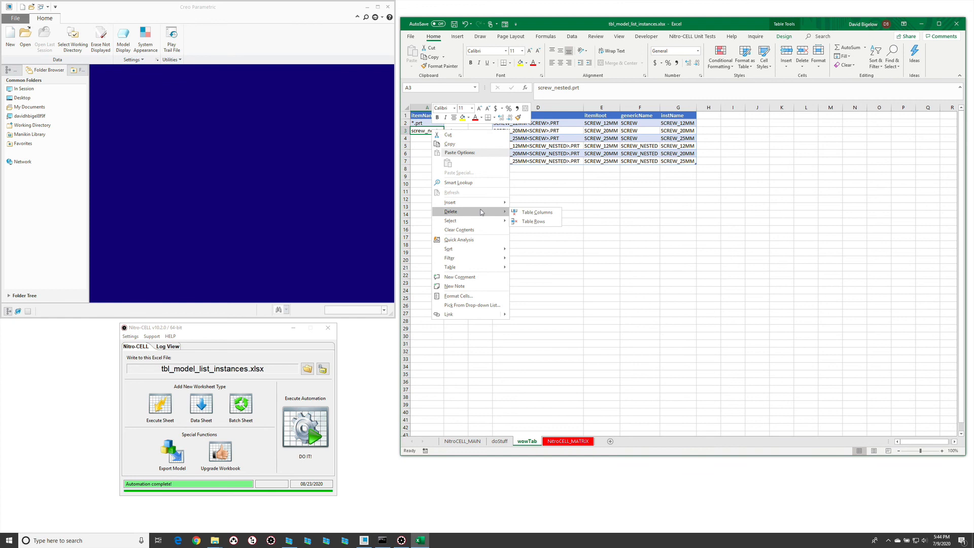
click(538, 222)
click(535, 229)
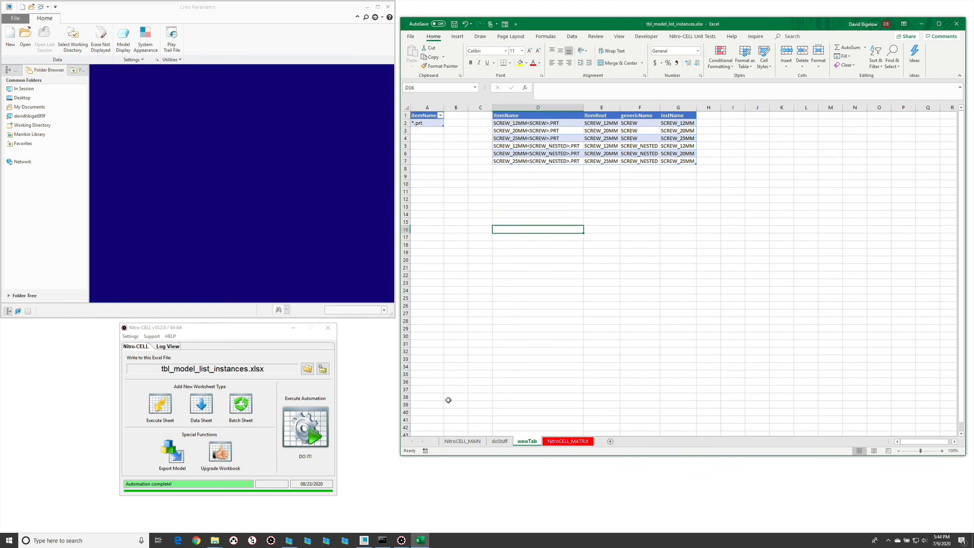
Step: Run the automation with the wildcard table entry, check the instance list on wowTab and return to the doStuff worksheet
click(319, 436)
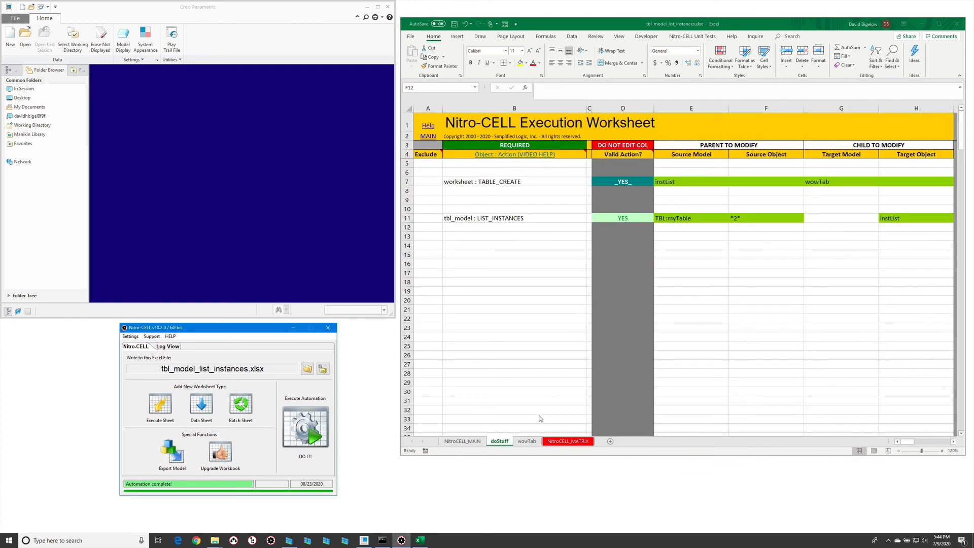
click(523, 442)
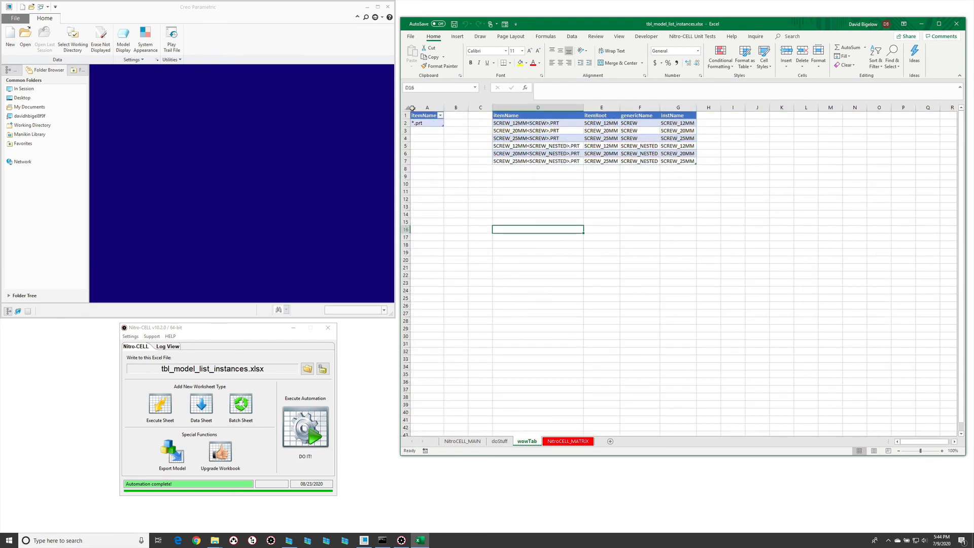
click(499, 441)
click(546, 234)
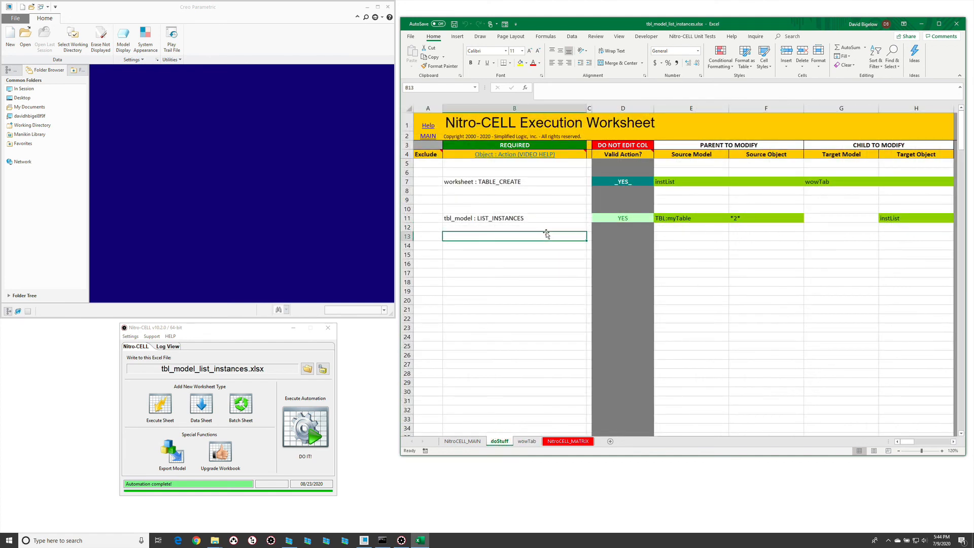